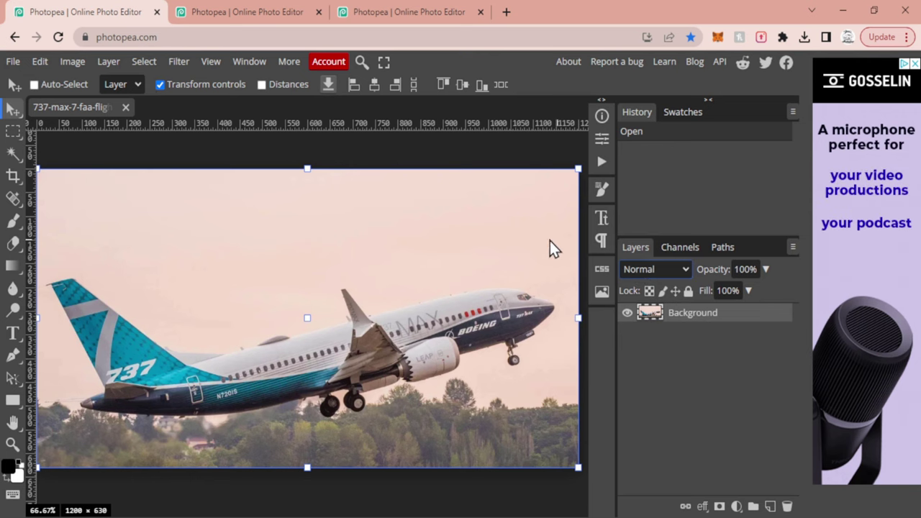
- Look over the street-sign and Times Square photos, then return to the airplane photo
{"action": "left_click", "coordinate": [248, 9]}
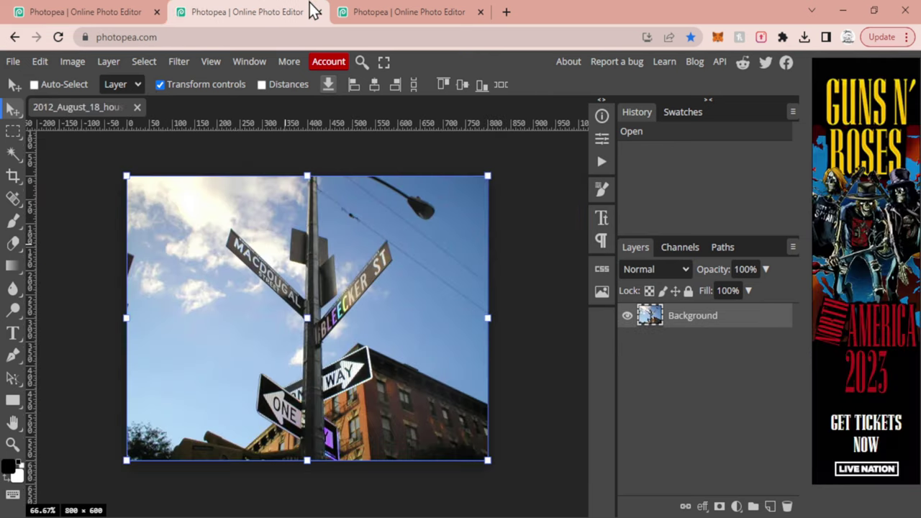
{"action": "left_click", "coordinate": [392, 10]}
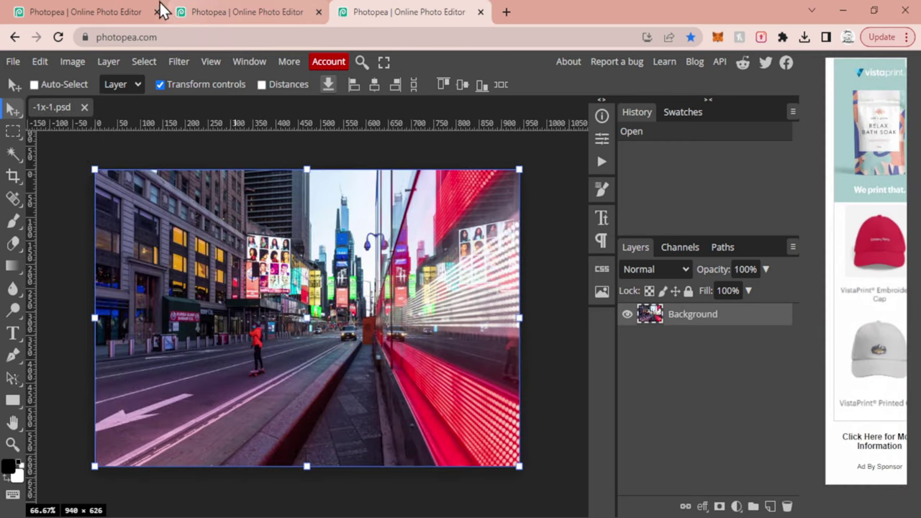
{"action": "left_click", "coordinate": [50, 2]}
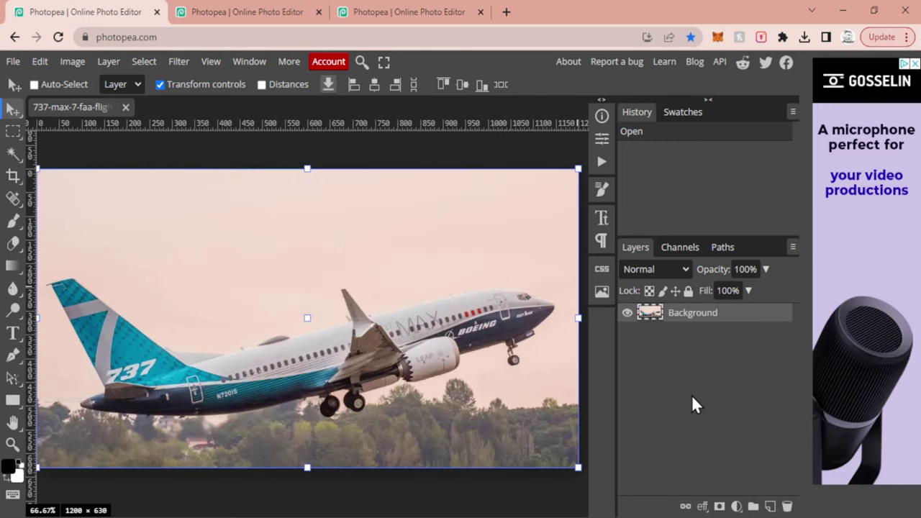
- Duplicate the airplane background and add a Hue/Saturation layer with Saturation -100
{"action": "key", "text": "ctrl+j"}
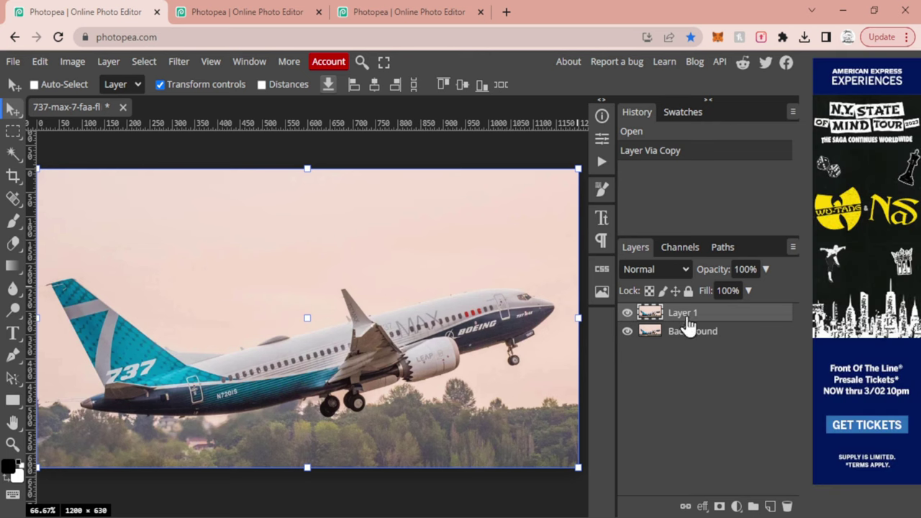
{"action": "left_click", "coordinate": [738, 506]}
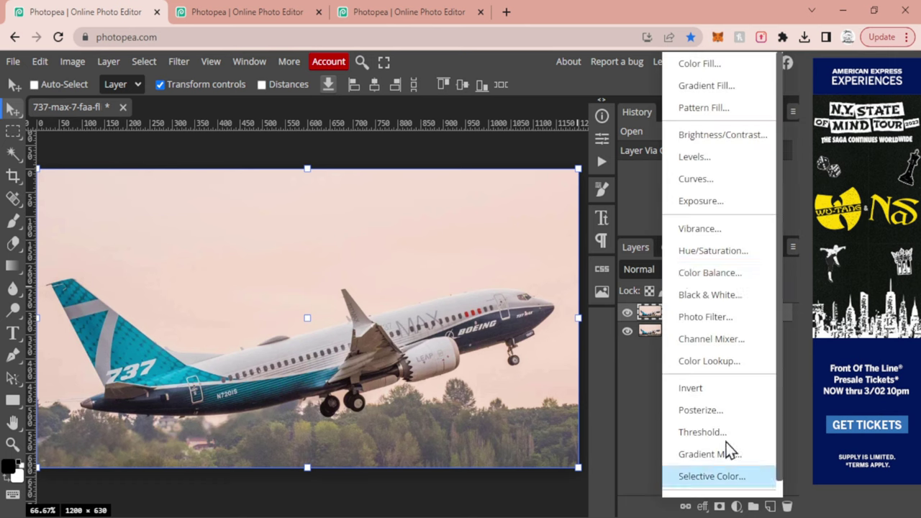
{"action": "left_click", "coordinate": [680, 249]}
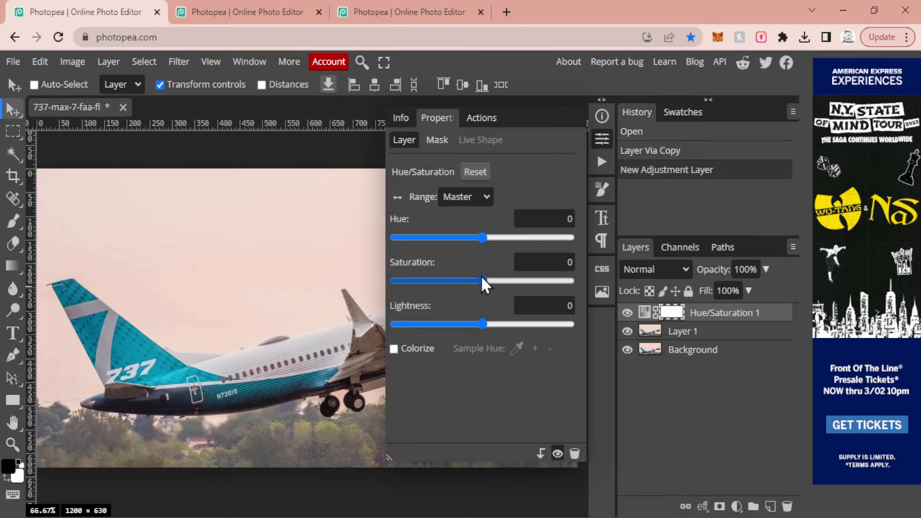
{"action": "left_click_drag", "start_coordinate": [481, 280], "coordinate": [392, 284]}
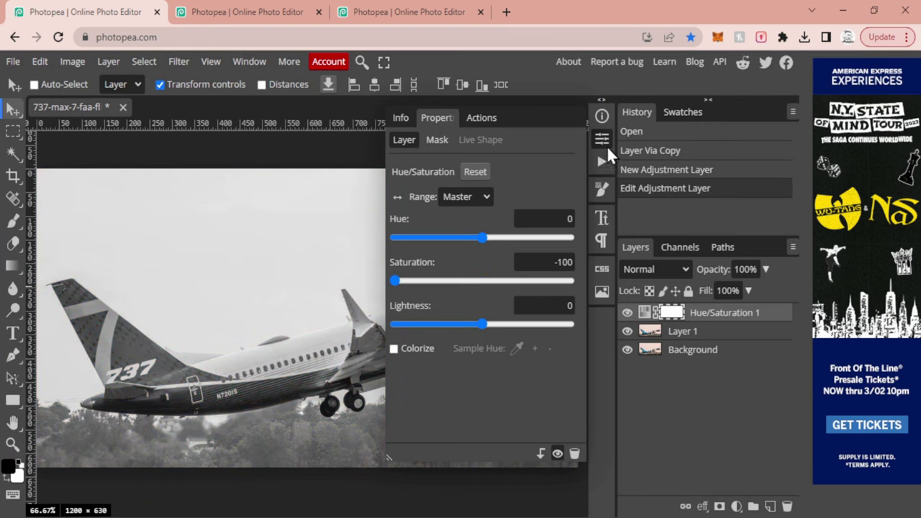
{"action": "left_click", "coordinate": [603, 139]}
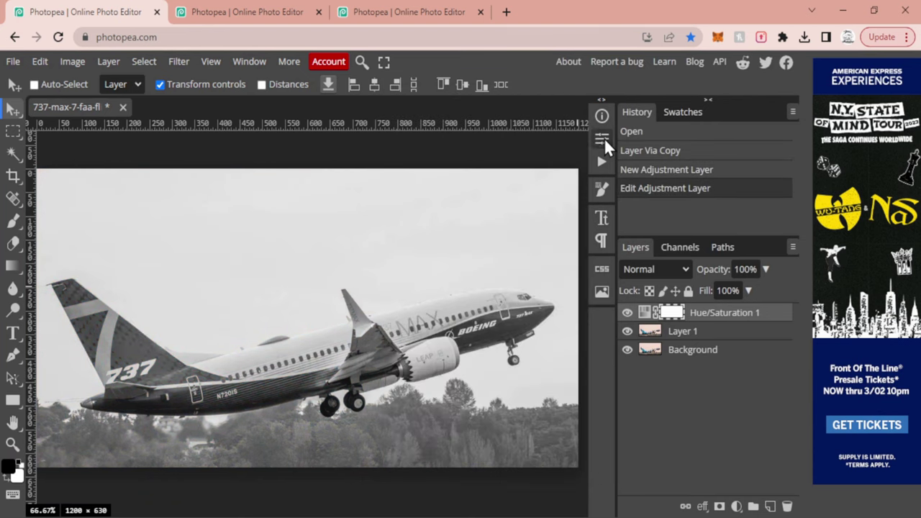
- Select the Hue/Saturation 1 layer together with Layer 1 for merging
{"action": "left_click", "coordinate": [707, 331]}
{"action": "left_click", "coordinate": [710, 317]}
{"action": "left_click", "coordinate": [702, 332]}
{"action": "right_click", "coordinate": [707, 327]}
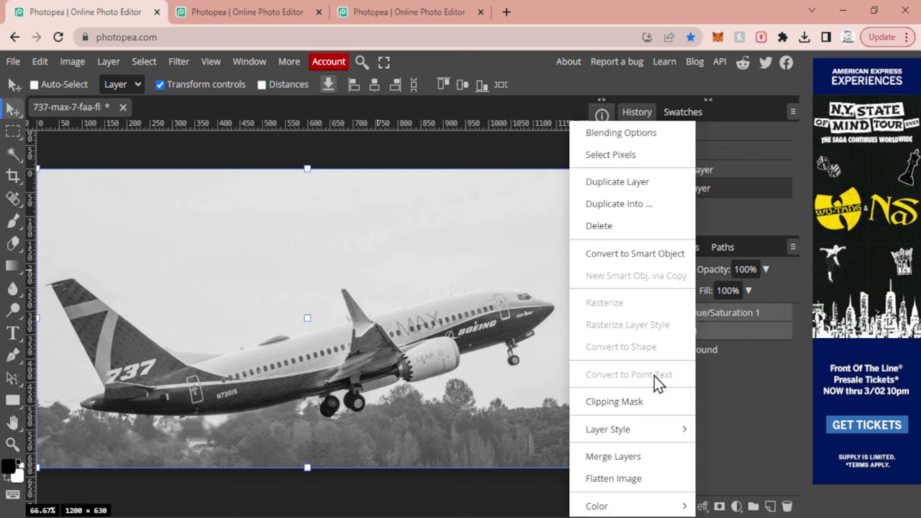
- Merge the adjustment into Layer 1 and choose Poster Edges in the Filter Gallery
{"action": "left_click", "coordinate": [639, 452]}
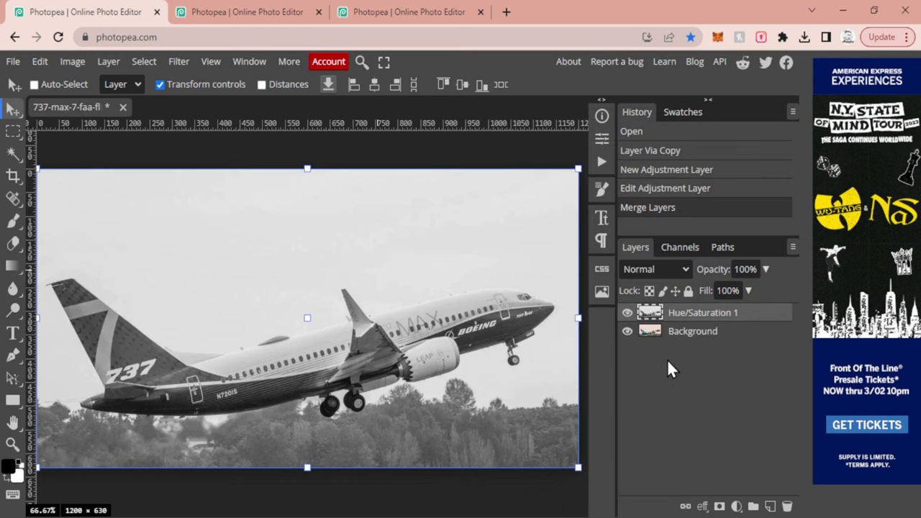
{"action": "left_click", "coordinate": [183, 59]}
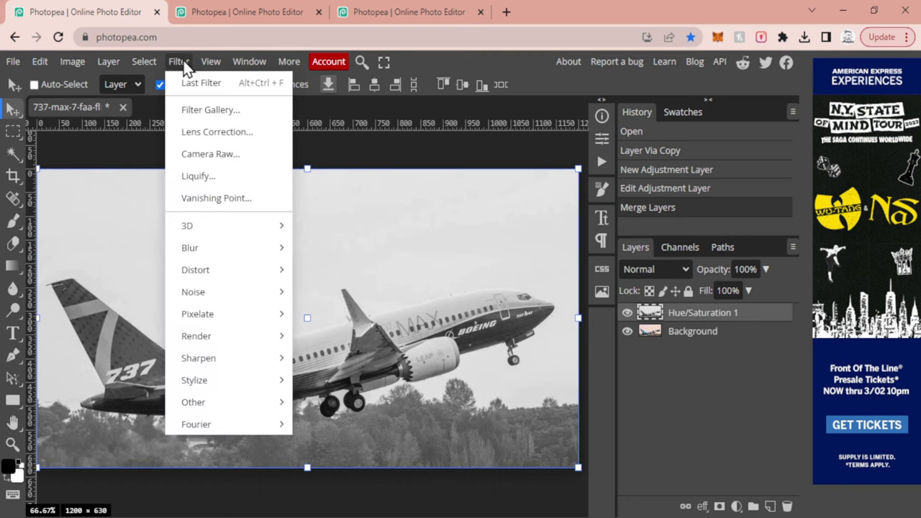
{"action": "left_click", "coordinate": [195, 105]}
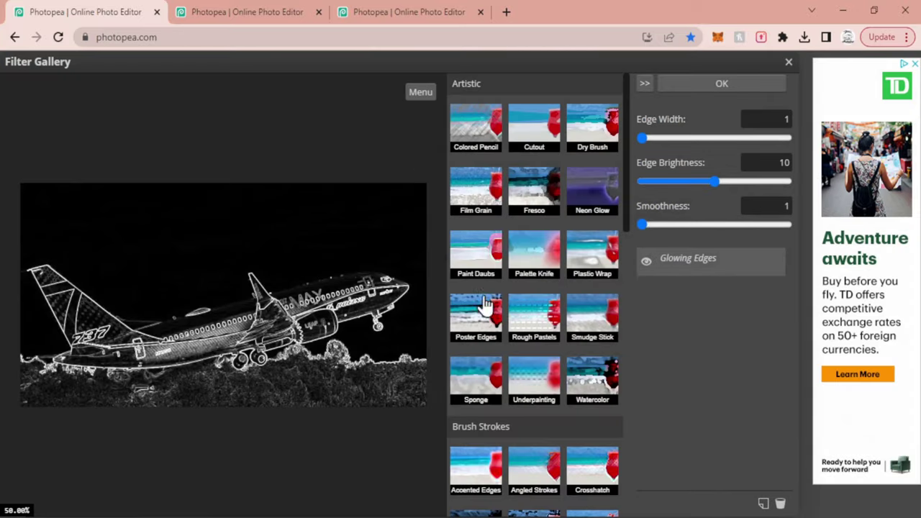
{"action": "left_click", "coordinate": [485, 315]}
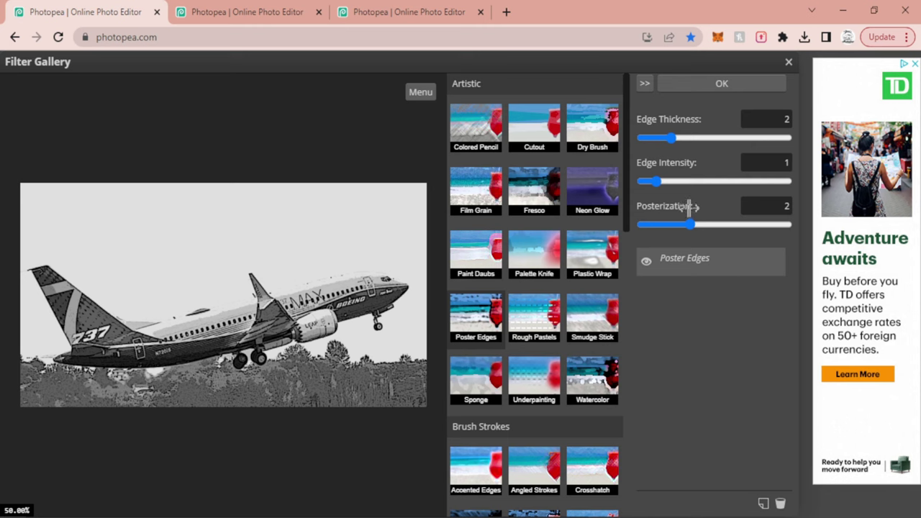
- Settle Poster Edges on Edge Intensity 3 and Edge Thickness 2
{"action": "left_click", "coordinate": [681, 183]}
{"action": "left_click", "coordinate": [712, 181]}
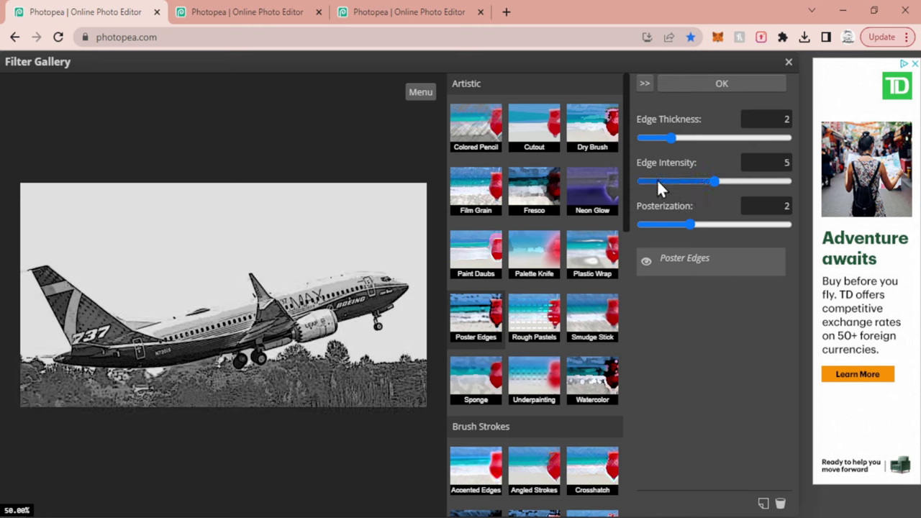
{"action": "left_click", "coordinate": [667, 182]}
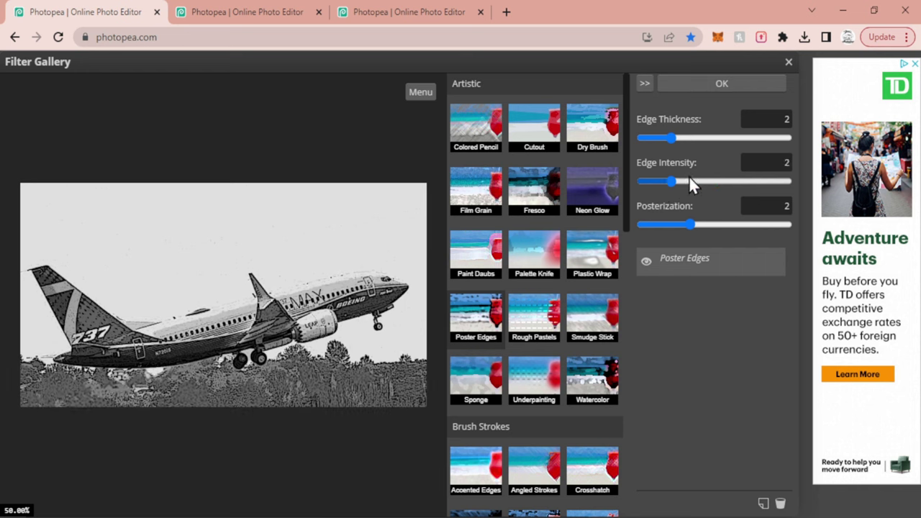
{"action": "left_click", "coordinate": [689, 180]}
{"action": "left_click", "coordinate": [691, 139]}
{"action": "left_click", "coordinate": [709, 139]}
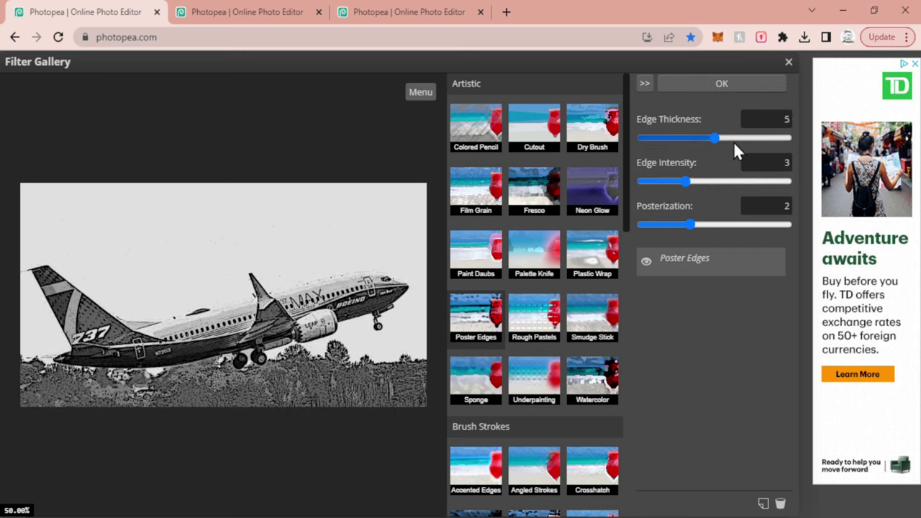
{"action": "left_click", "coordinate": [675, 136]}
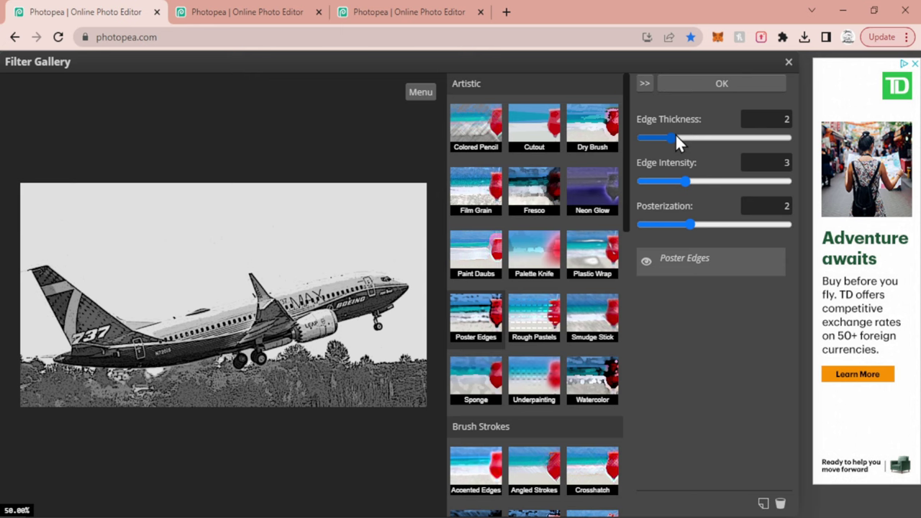
- Set Posterization to 2 and apply the Poster Edges filter to the airplane
{"action": "left_click", "coordinate": [708, 224]}
{"action": "left_click", "coordinate": [745, 223]}
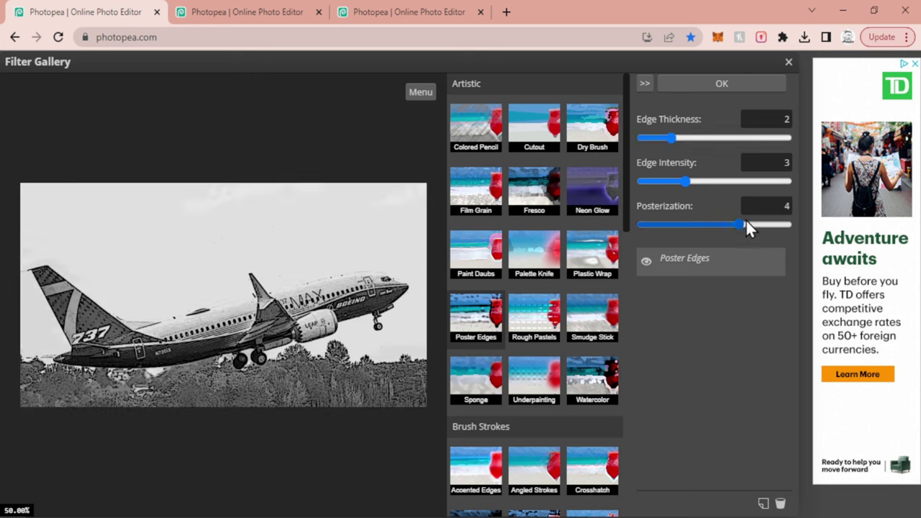
{"action": "left_click_drag", "start_coordinate": [718, 219], "coordinate": [636, 223]}
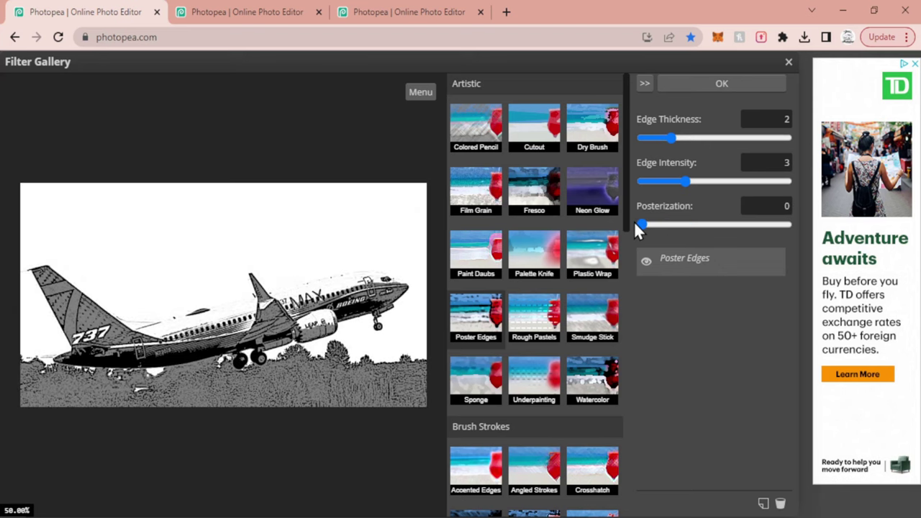
{"action": "left_click", "coordinate": [699, 224]}
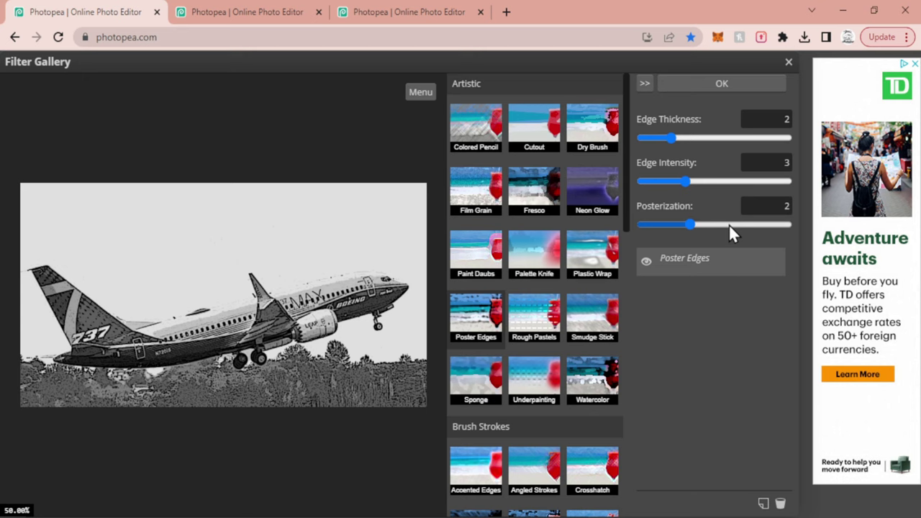
{"action": "left_click", "coordinate": [722, 84]}
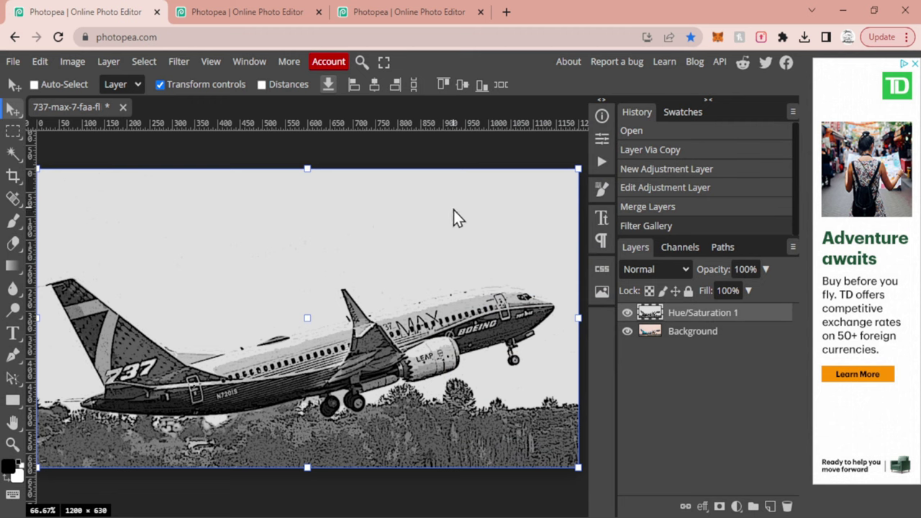
- Choose Halftone Pattern in the Filter Gallery with Size 1 and Contrast 6
{"action": "left_click", "coordinate": [184, 62]}
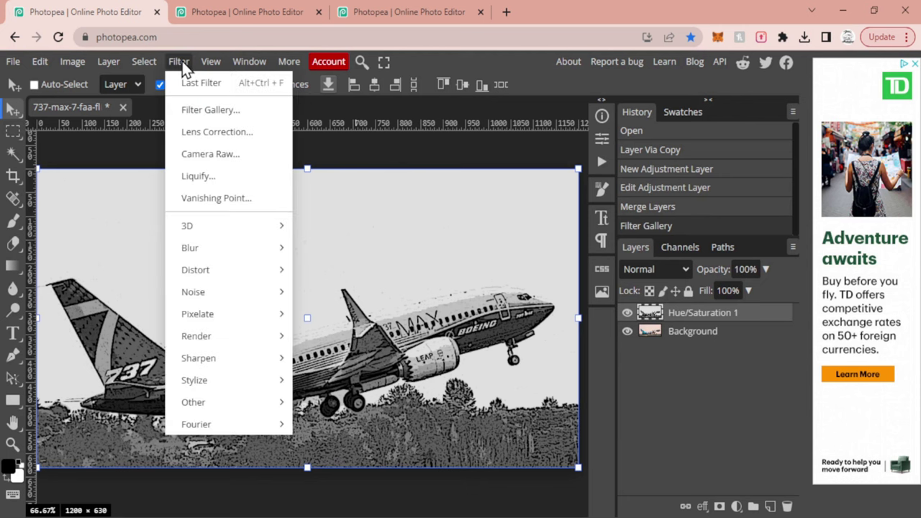
{"action": "left_click", "coordinate": [205, 108]}
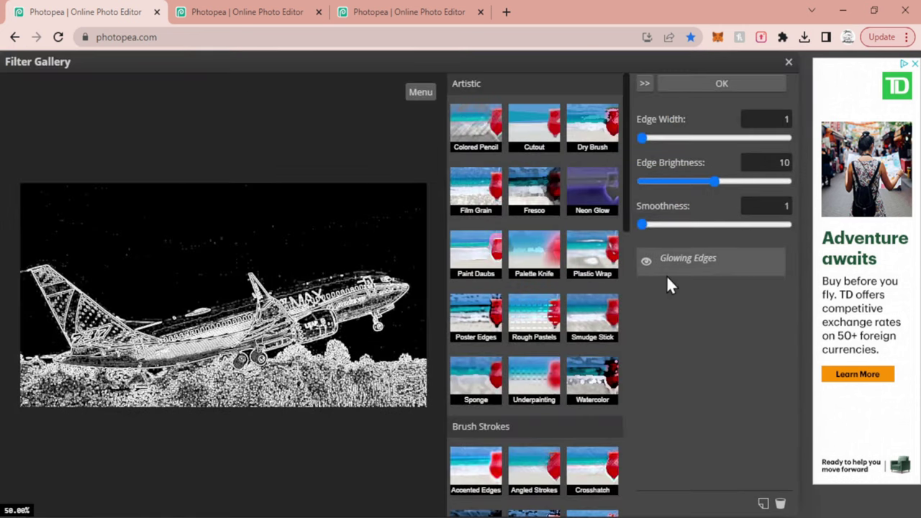
{"action": "scroll", "coordinate": [563, 329], "scroll_direction": "down", "scroll_amount": 7}
{"action": "left_click", "coordinate": [492, 381]}
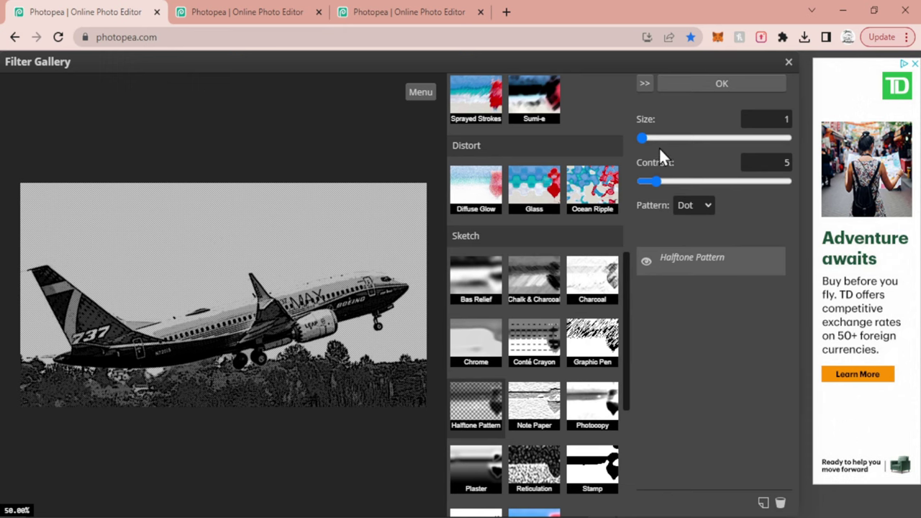
{"action": "mouse_move", "coordinate": [658, 140]}
{"action": "left_mouse_down"}
{"action": "mouse_move", "coordinate": [666, 138]}
{"action": "mouse_move", "coordinate": [645, 133]}
{"action": "left_mouse_up"}
{"action": "mouse_move", "coordinate": [650, 181]}
{"action": "left_mouse_down"}
{"action": "mouse_move", "coordinate": [679, 179]}
{"action": "mouse_move", "coordinate": [644, 174]}
{"action": "mouse_move", "coordinate": [733, 174]}
{"action": "mouse_move", "coordinate": [659, 175]}
{"action": "left_mouse_up"}
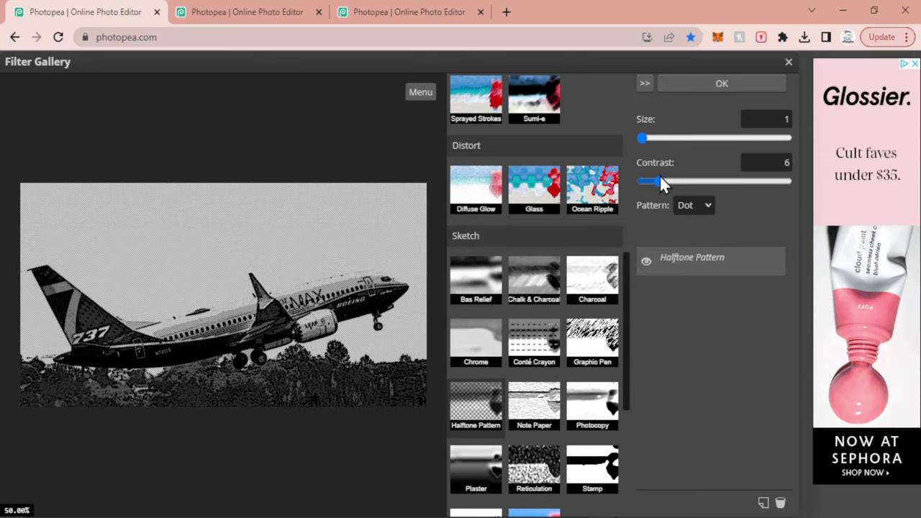
- Compare the preview with and without the halftone, then apply it to the airplane
{"action": "left_click", "coordinate": [646, 262]}
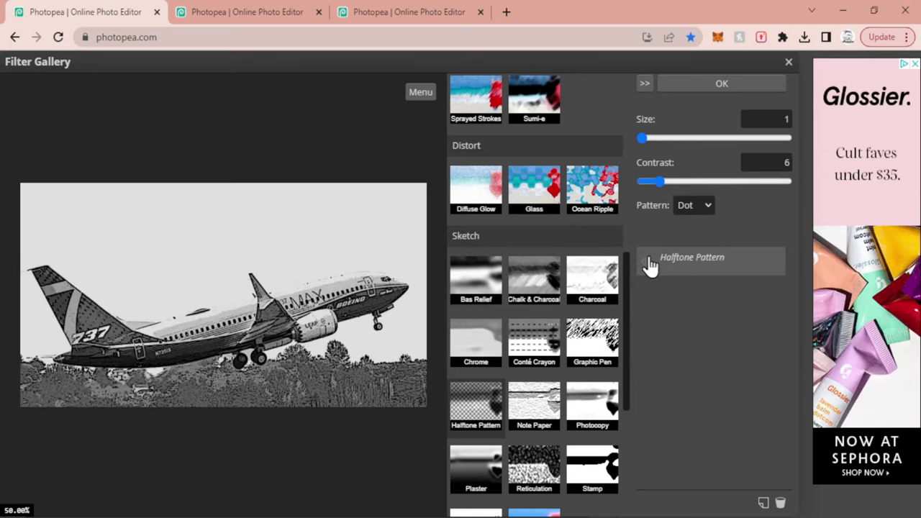
{"action": "left_click", "coordinate": [647, 263]}
{"action": "left_click", "coordinate": [647, 262]}
{"action": "left_click", "coordinate": [647, 262]}
{"action": "left_click", "coordinate": [647, 262]}
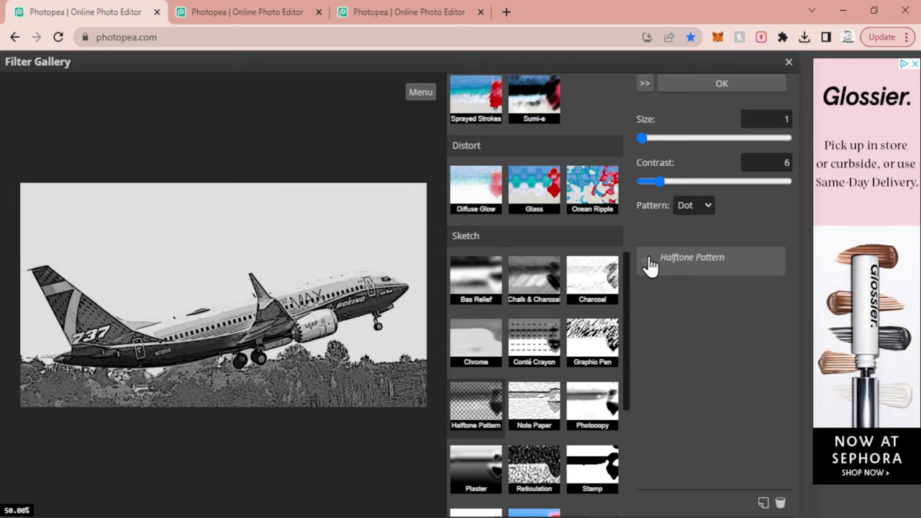
{"action": "left_click", "coordinate": [647, 262]}
{"action": "left_click", "coordinate": [749, 83]}
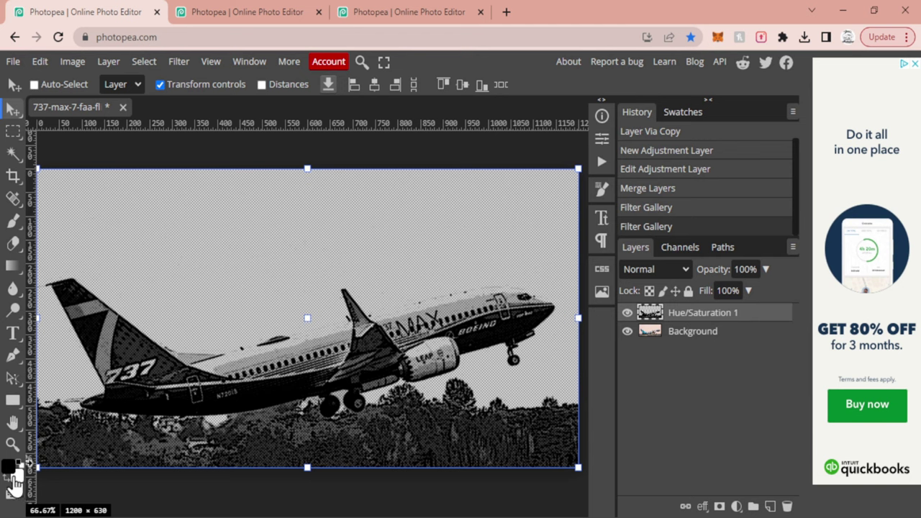
- Leave the white background colour unchanged and switch to the street-sign photo
{"action": "left_click", "coordinate": [15, 477]}
{"action": "left_click", "coordinate": [382, 198]}
{"action": "left_click", "coordinate": [202, 10]}
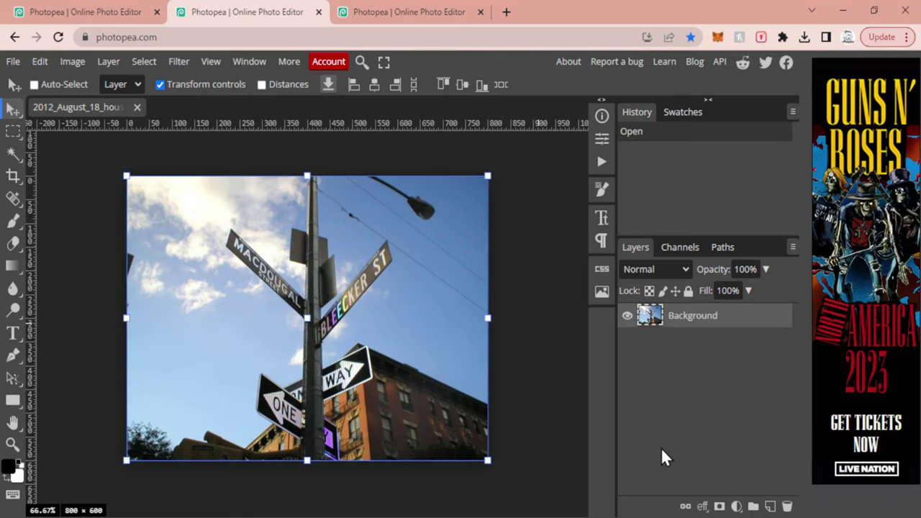
- Duplicate the street-sign photo and add a Hue/Saturation layer with Saturation -100
{"action": "key", "text": "ctrl+j"}
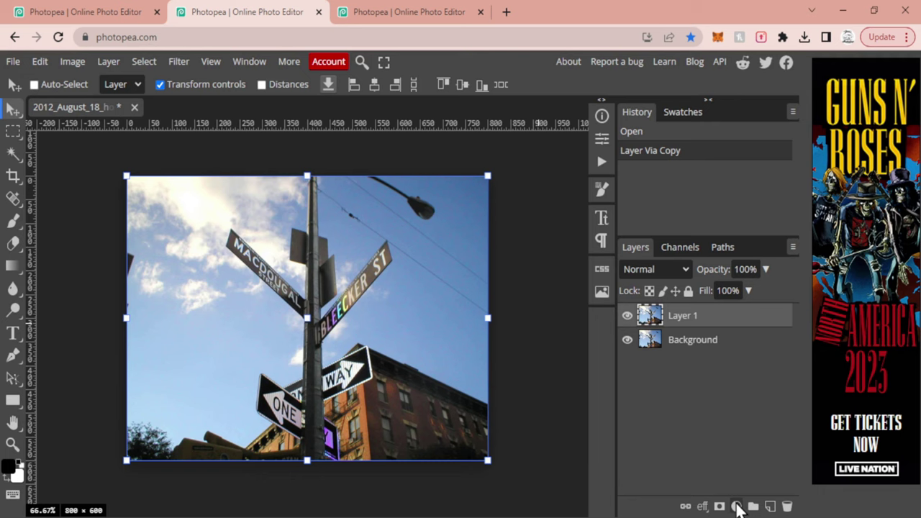
{"action": "left_click", "coordinate": [737, 507]}
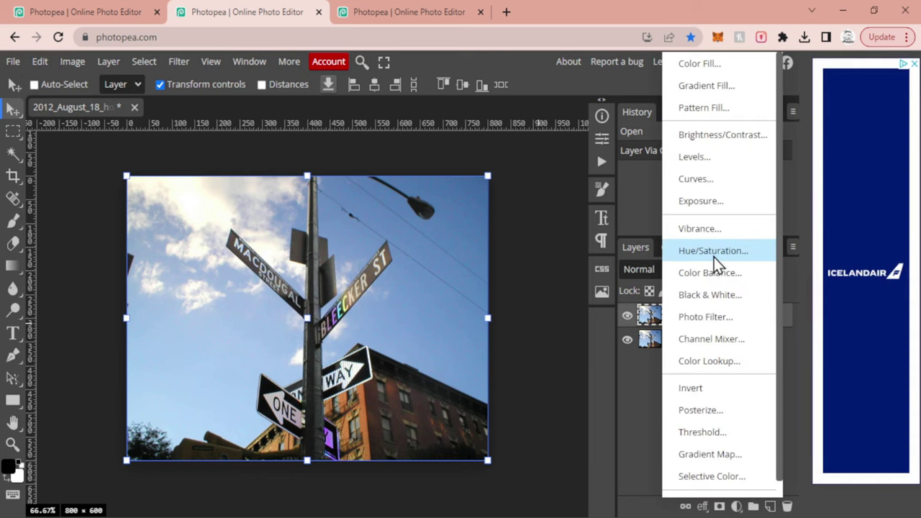
{"action": "left_click", "coordinate": [714, 250]}
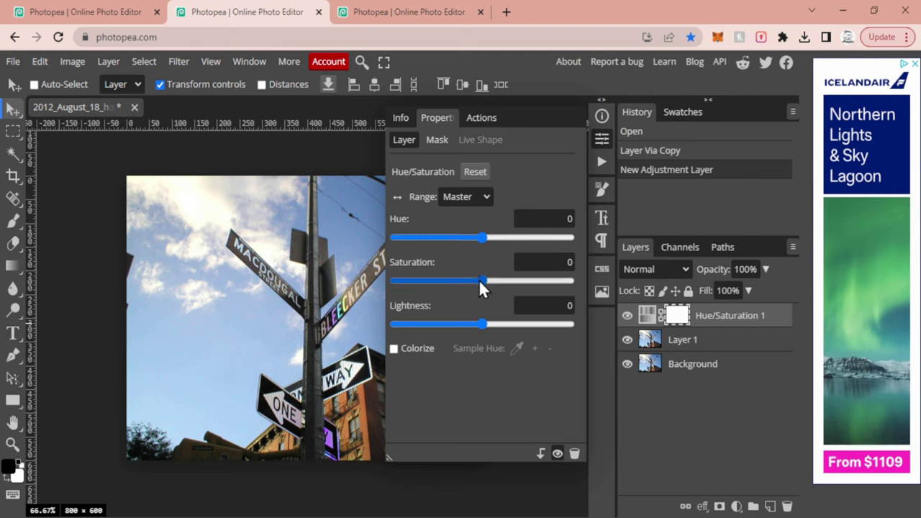
{"action": "left_click_drag", "start_coordinate": [481, 281], "coordinate": [391, 282]}
{"action": "left_click", "coordinate": [598, 142]}
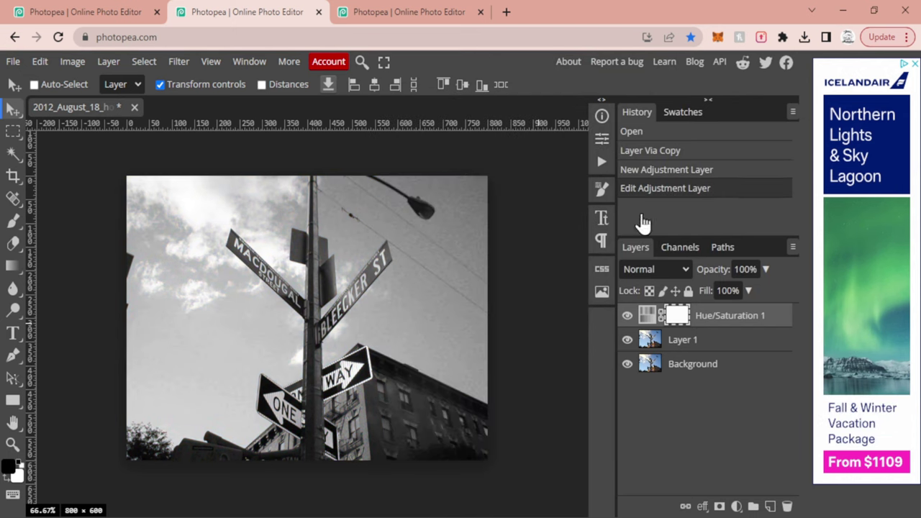
- Select Hue/Saturation 1 with Layer 1 and merge them into one grayscale layer
{"action": "left_click", "coordinate": [726, 341]}
{"action": "left_click", "coordinate": [725, 325]}
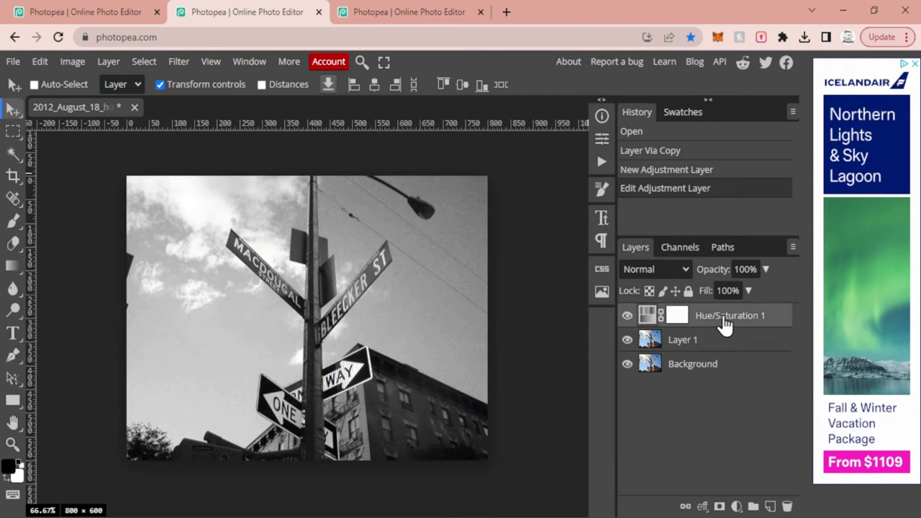
{"action": "left_click", "coordinate": [714, 346]}
{"action": "right_click", "coordinate": [714, 346]}
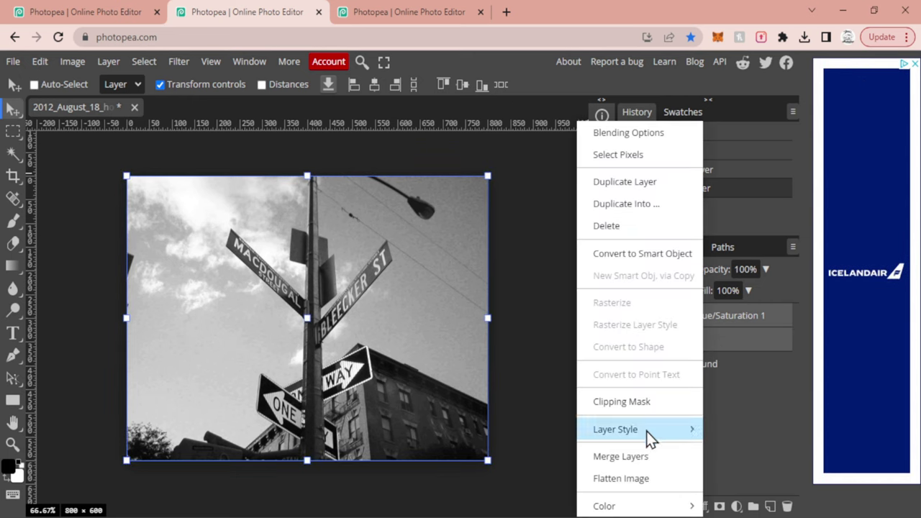
{"action": "left_click", "coordinate": [637, 458]}
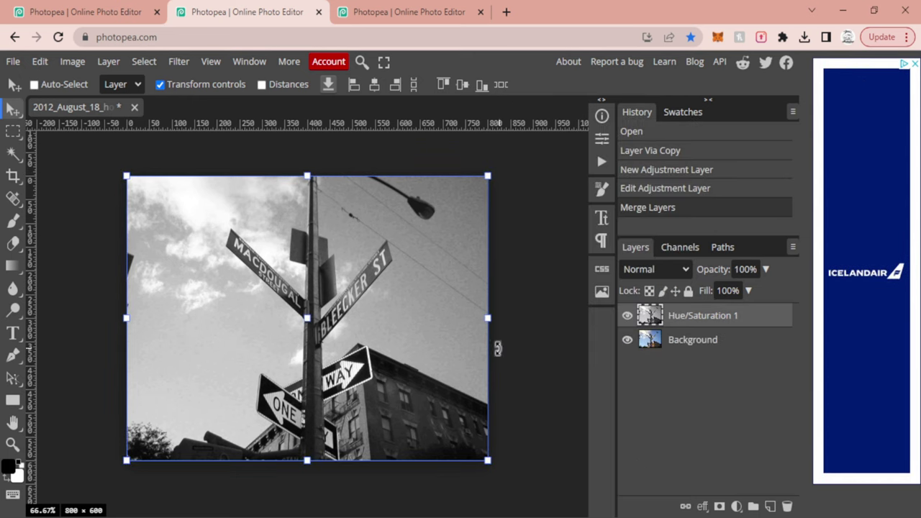
- Apply Poster Edges to the street-sign layer with Edge Thickness 3, Intensity 1, Posterization 4
{"action": "left_click", "coordinate": [177, 61]}
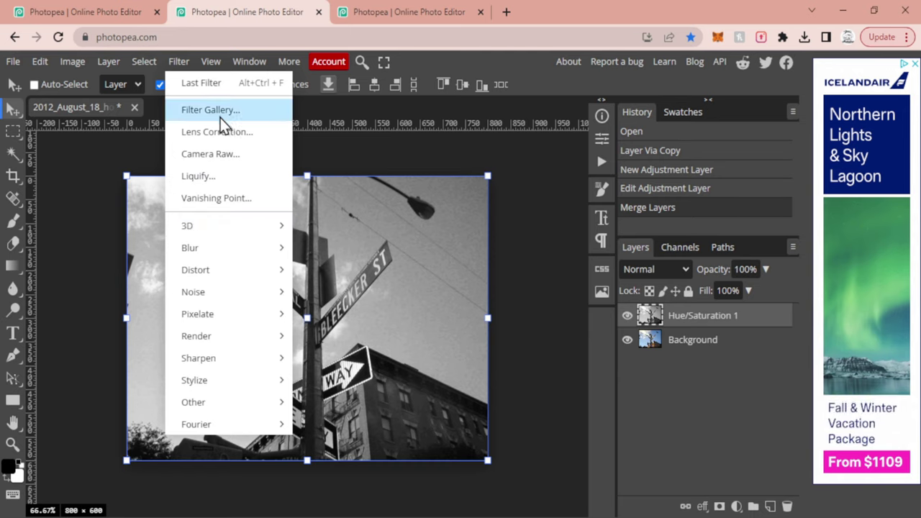
{"action": "left_click", "coordinate": [220, 113]}
{"action": "scroll", "coordinate": [442, 271], "scroll_direction": "down", "scroll_amount": 3}
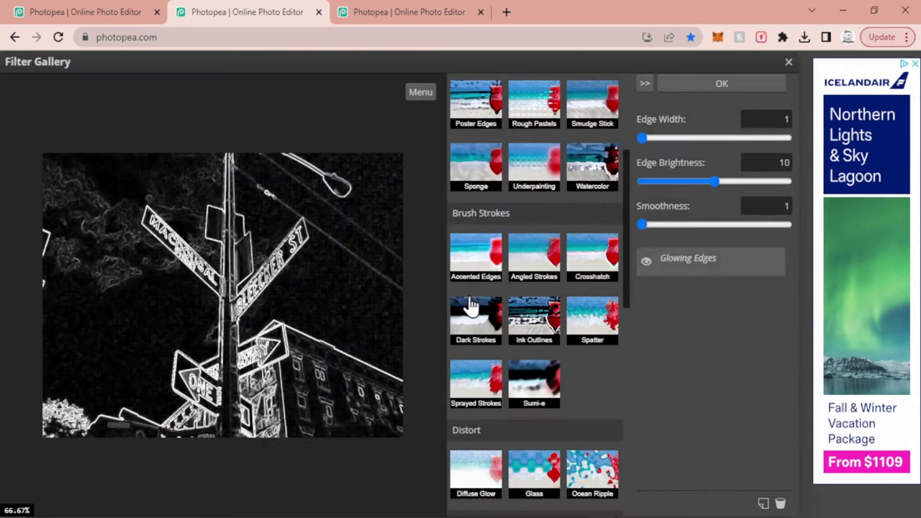
{"action": "scroll", "coordinate": [471, 288], "scroll_direction": "up", "scroll_amount": 2}
{"action": "left_click", "coordinate": [479, 241]}
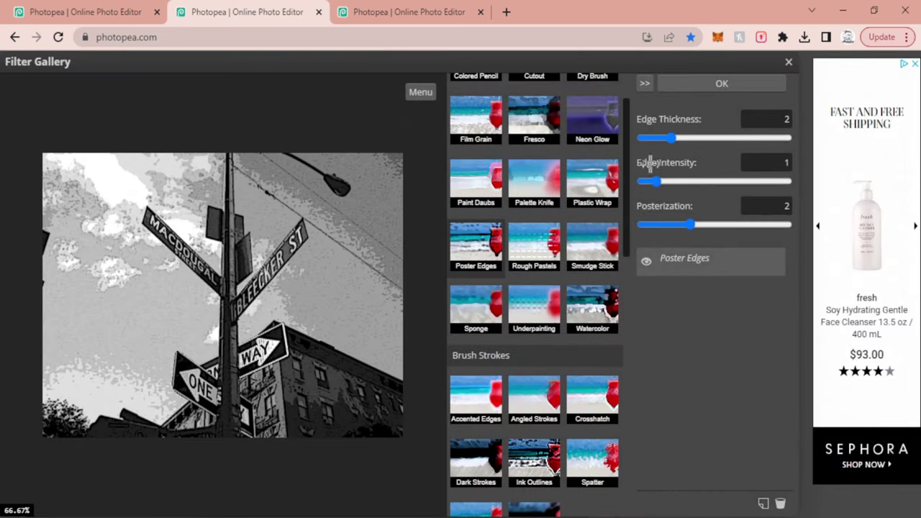
{"action": "left_click", "coordinate": [685, 138]}
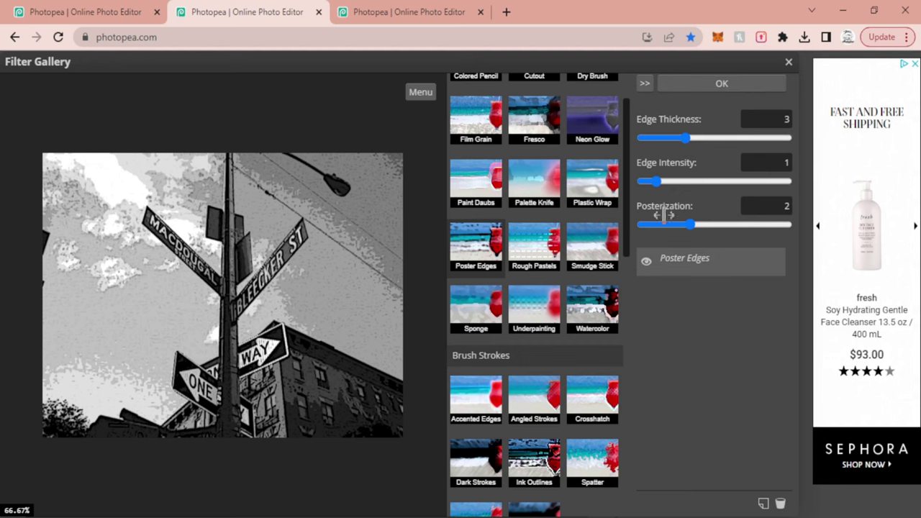
{"action": "left_click_drag", "start_coordinate": [691, 222], "coordinate": [729, 216]}
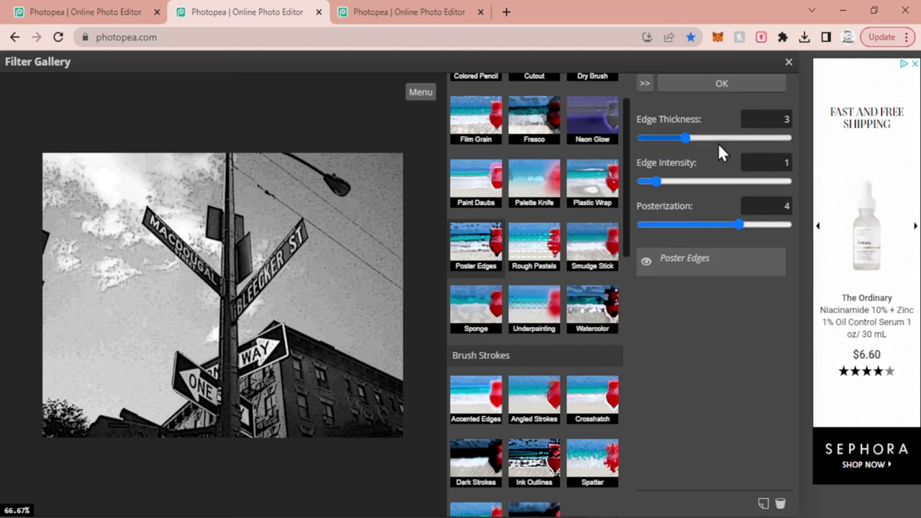
{"action": "left_click", "coordinate": [740, 83]}
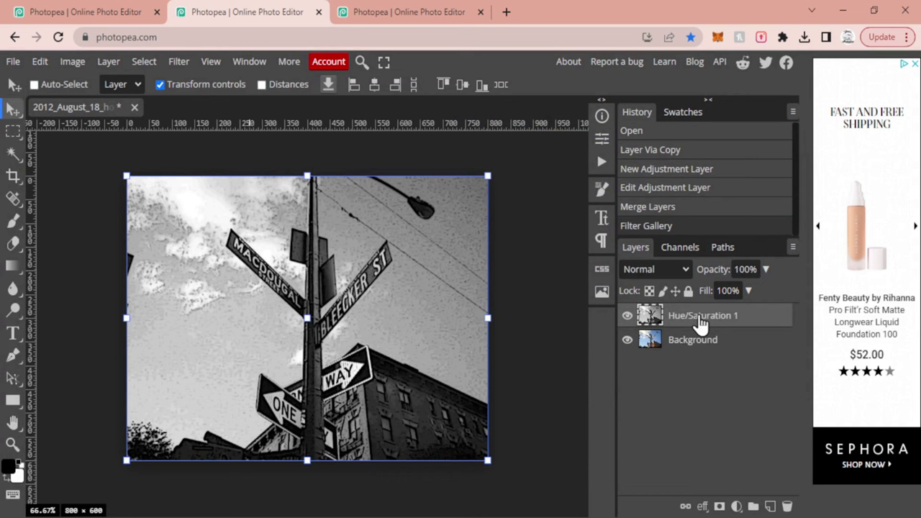
- Apply a Halftone Pattern of size 1, contrast 12 to the street sign, then compare visibility
{"action": "left_click", "coordinate": [189, 62]}
{"action": "left_click", "coordinate": [213, 105]}
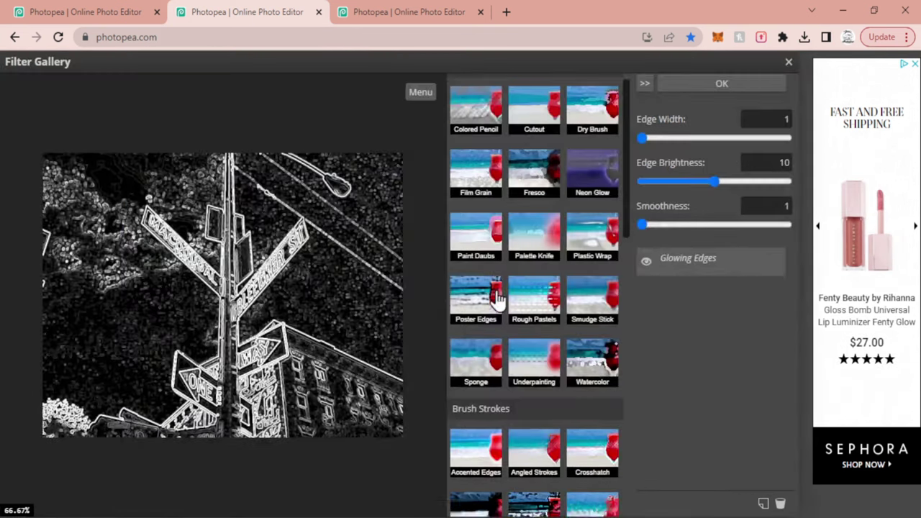
{"action": "scroll", "coordinate": [496, 298], "scroll_direction": "down", "scroll_amount": 8}
{"action": "left_click", "coordinate": [477, 346]}
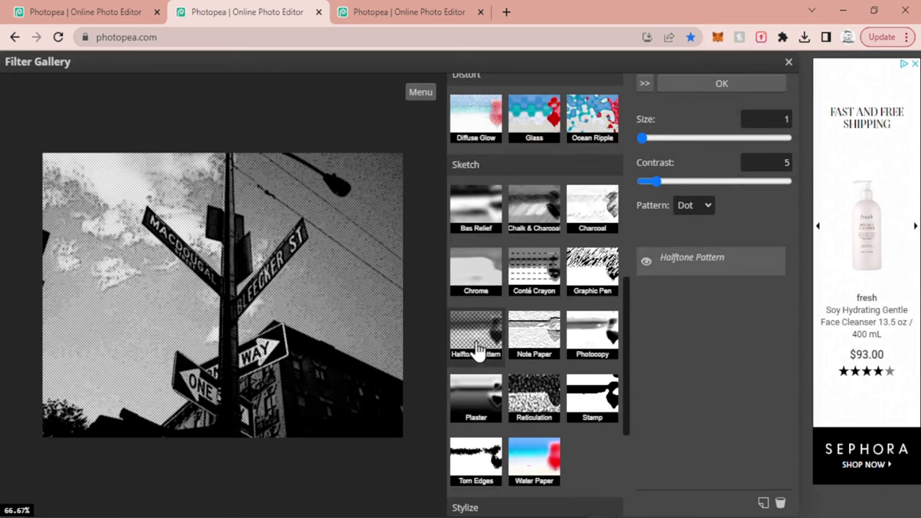
{"action": "left_click_drag", "start_coordinate": [661, 139], "coordinate": [641, 139]}
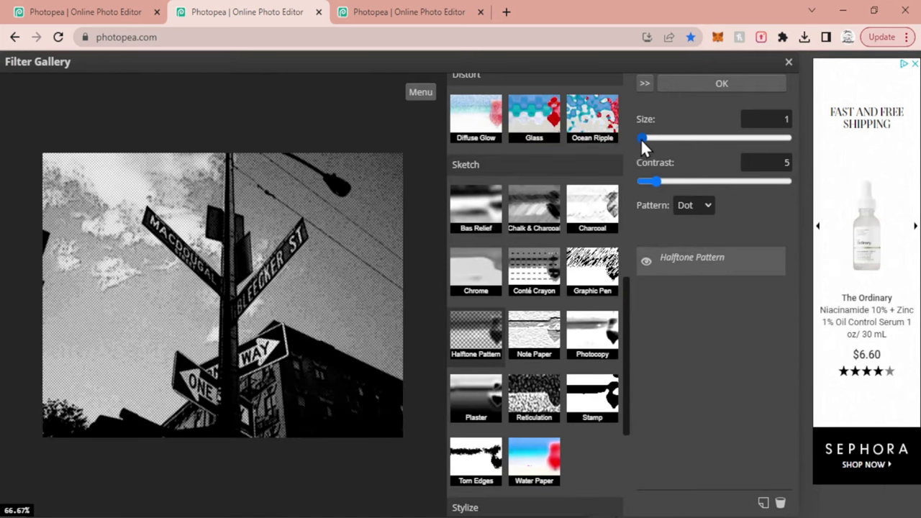
{"action": "left_click_drag", "start_coordinate": [652, 181], "coordinate": [674, 182]}
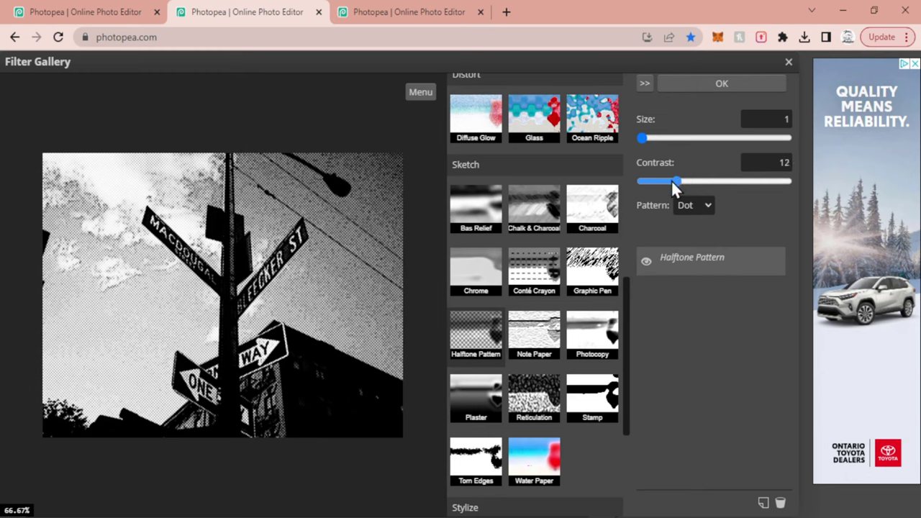
{"action": "left_click", "coordinate": [724, 83]}
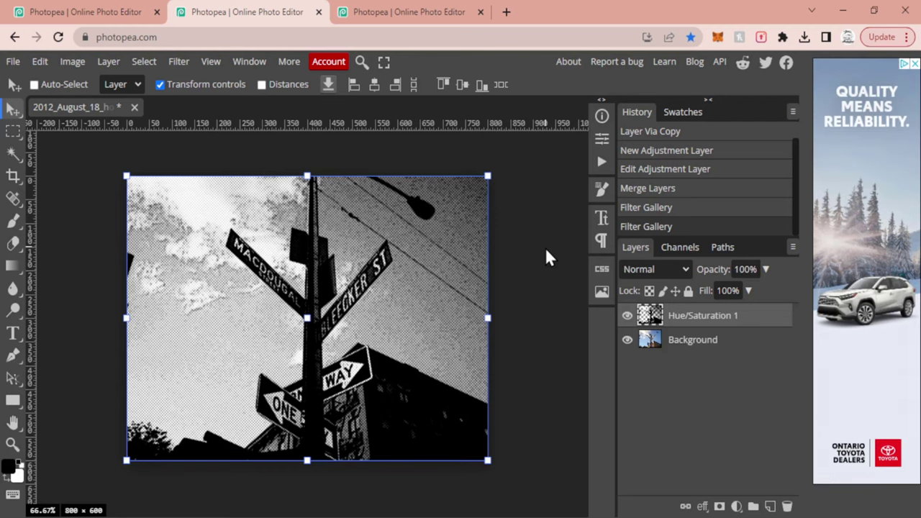
{"action": "left_click", "coordinate": [627, 315]}
{"action": "left_click", "coordinate": [627, 315]}
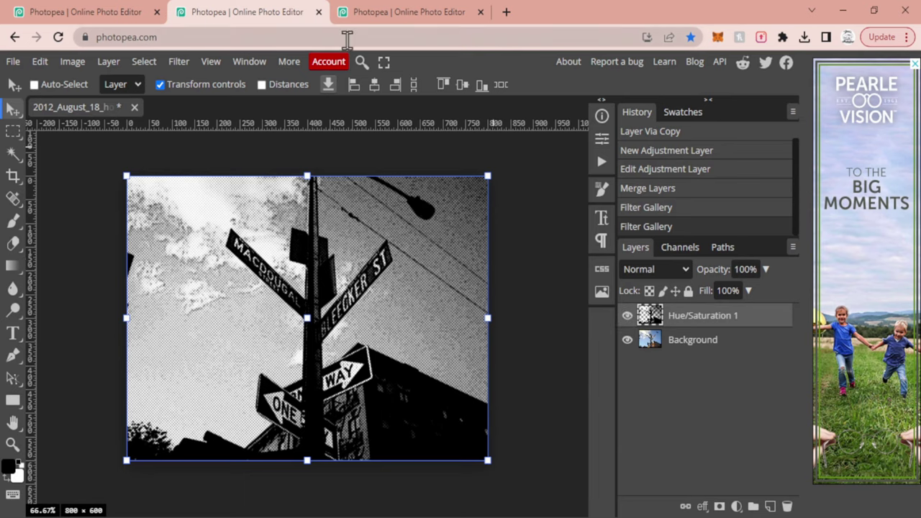
- In the Times Square photo, duplicate the layer and add Hue/Saturation at Saturation -100
{"action": "left_click", "coordinate": [416, 10]}
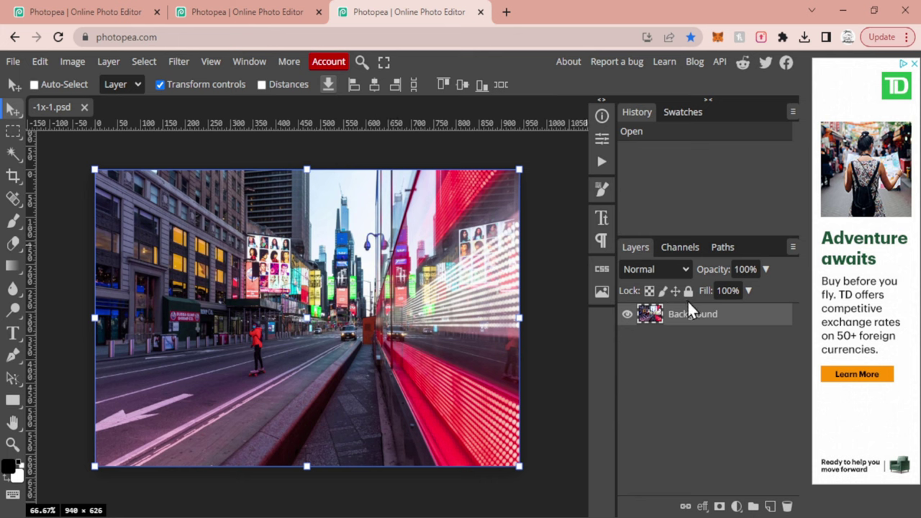
{"action": "key", "text": "ctrl+j"}
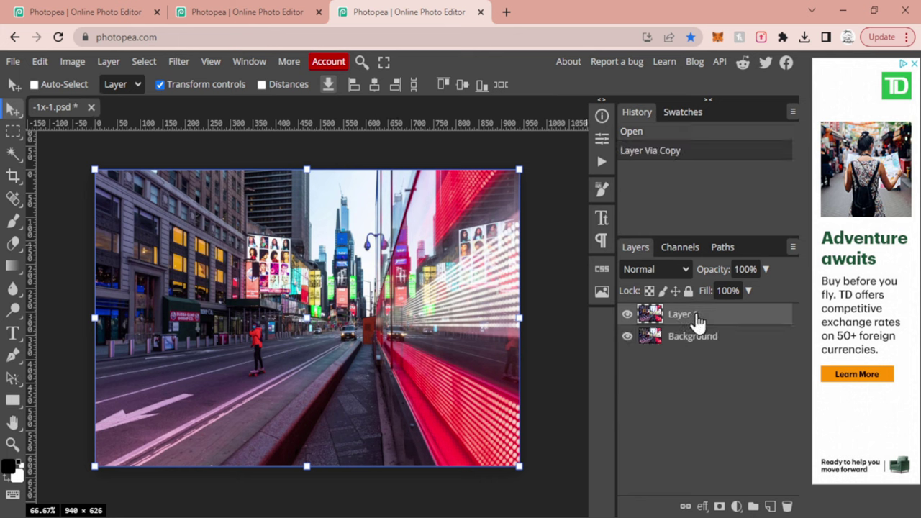
{"action": "left_click", "coordinate": [735, 506]}
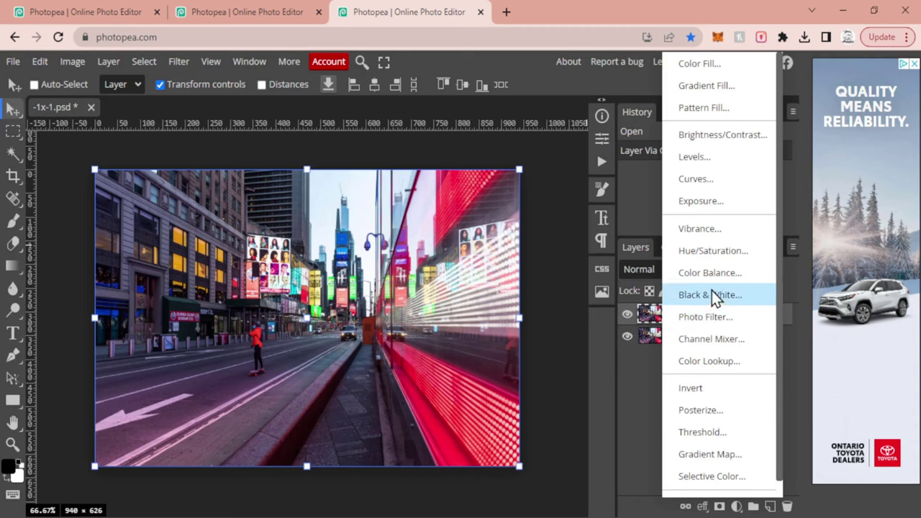
{"action": "left_click", "coordinate": [714, 252]}
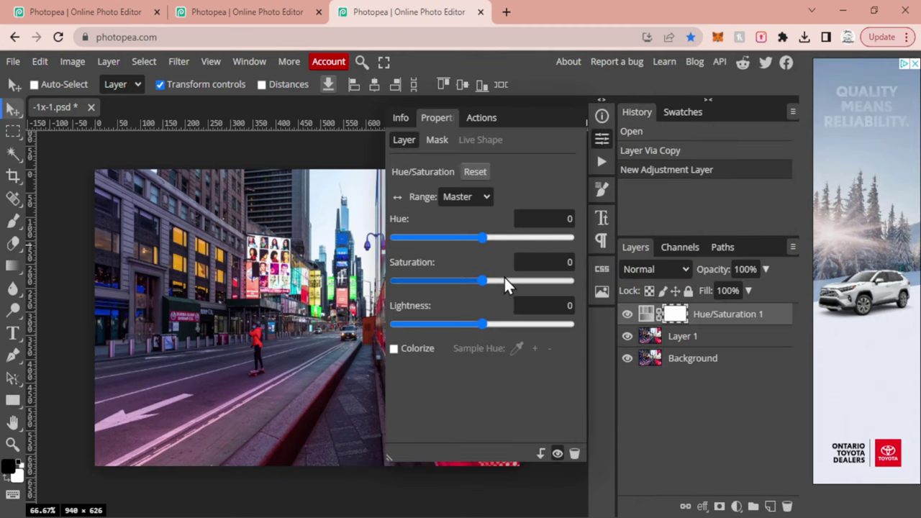
{"action": "left_click_drag", "start_coordinate": [503, 284], "coordinate": [202, 282]}
{"action": "left_click", "coordinate": [602, 143]}
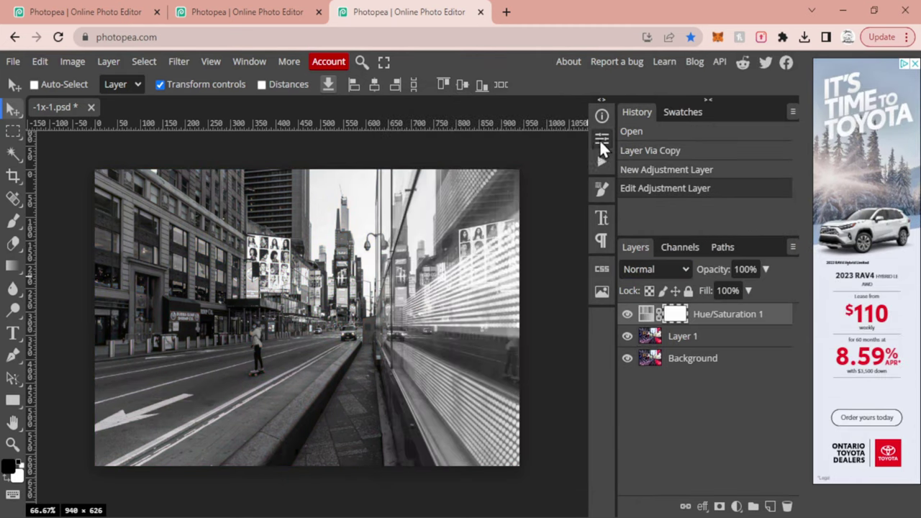
- Merge the Hue/Saturation adjustment down into the copied layer
{"action": "left_click", "coordinate": [700, 338]}
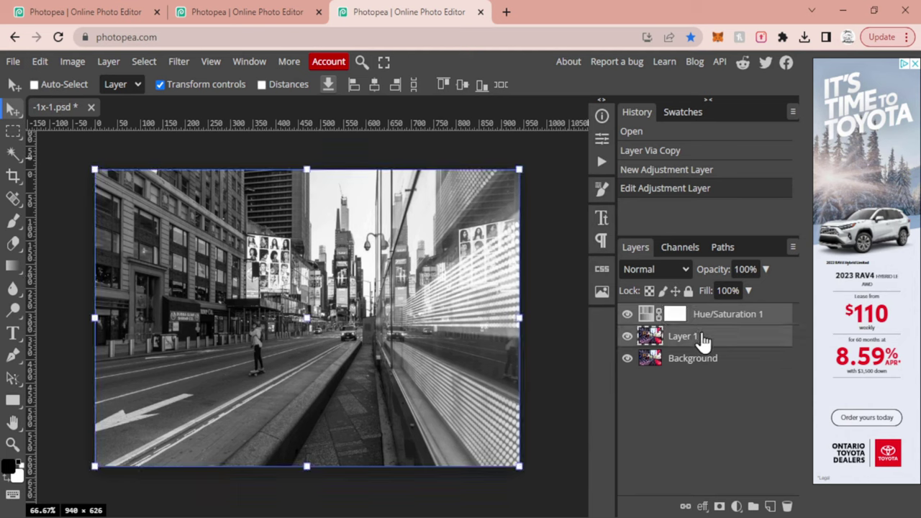
{"action": "right_click", "coordinate": [701, 338]}
{"action": "left_click", "coordinate": [621, 452]}
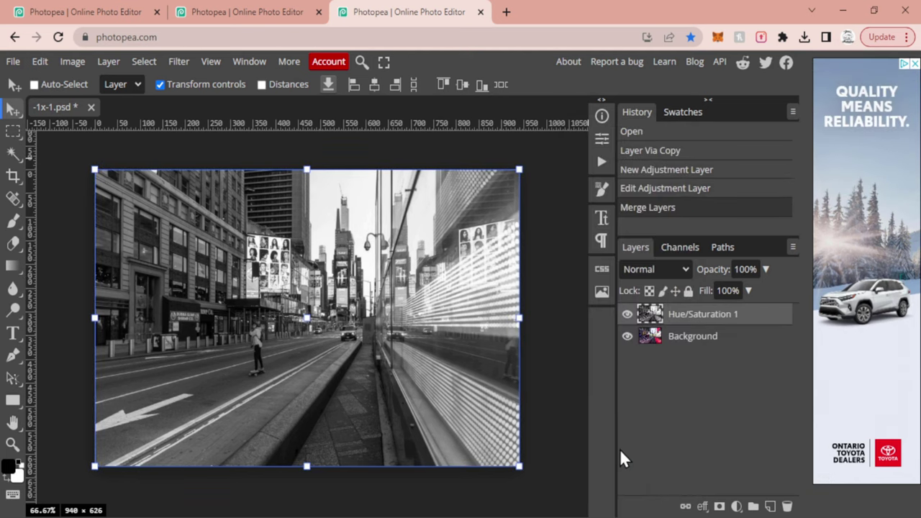
{"action": "left_click", "coordinate": [178, 61]}
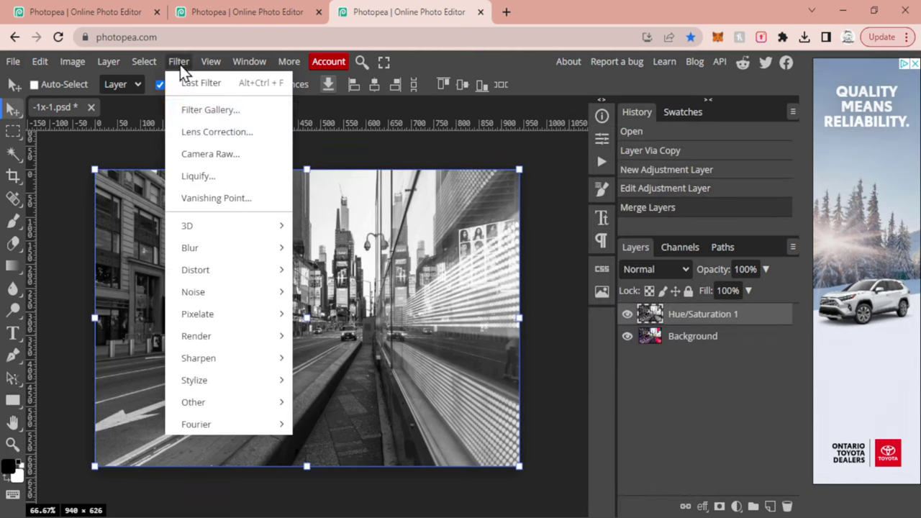
- Apply Poster Edges to Times Square with Edge Thickness 3, Intensity 3, Posterization 2
{"action": "left_click", "coordinate": [228, 121]}
{"action": "scroll", "coordinate": [489, 252], "scroll_direction": "down", "scroll_amount": 4}
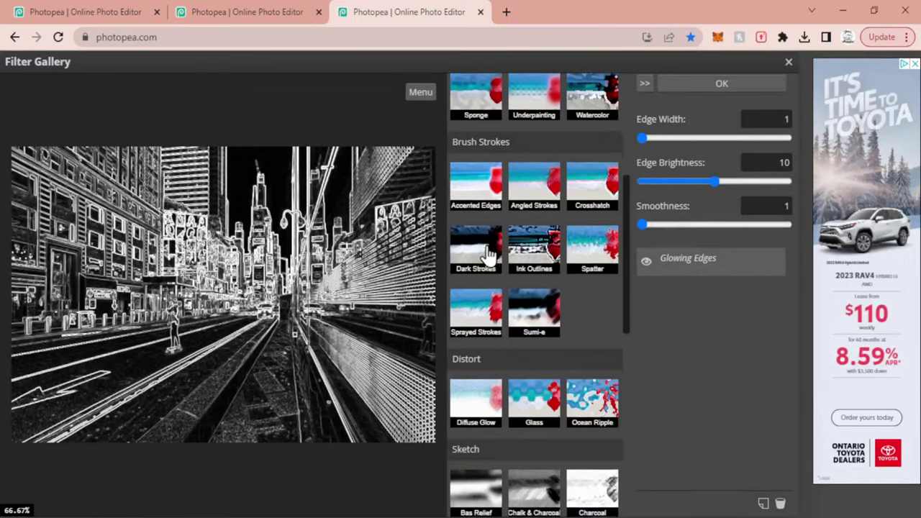
{"action": "scroll", "coordinate": [489, 256], "scroll_direction": "up", "scroll_amount": 4}
{"action": "left_click", "coordinate": [468, 312]}
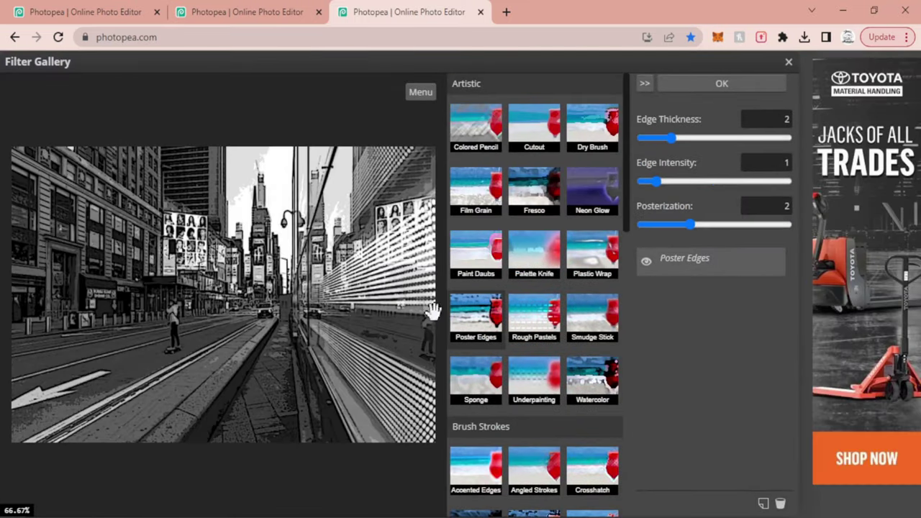
{"action": "mouse_move", "coordinate": [658, 180]}
{"action": "left_mouse_down"}
{"action": "mouse_move", "coordinate": [692, 181]}
{"action": "mouse_move", "coordinate": [640, 181]}
{"action": "left_mouse_up"}
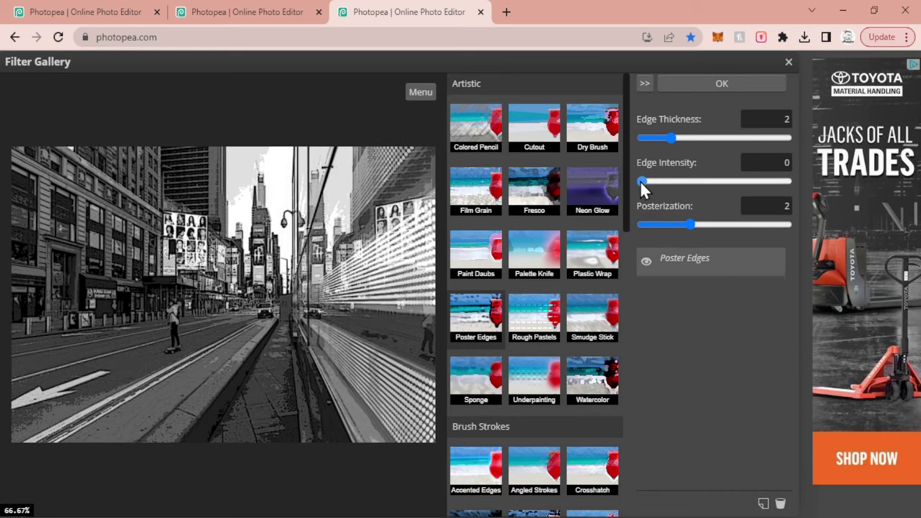
{"action": "mouse_move", "coordinate": [692, 225]}
{"action": "left_mouse_down"}
{"action": "mouse_move", "coordinate": [749, 225]}
{"action": "mouse_move", "coordinate": [680, 224]}
{"action": "left_mouse_up"}
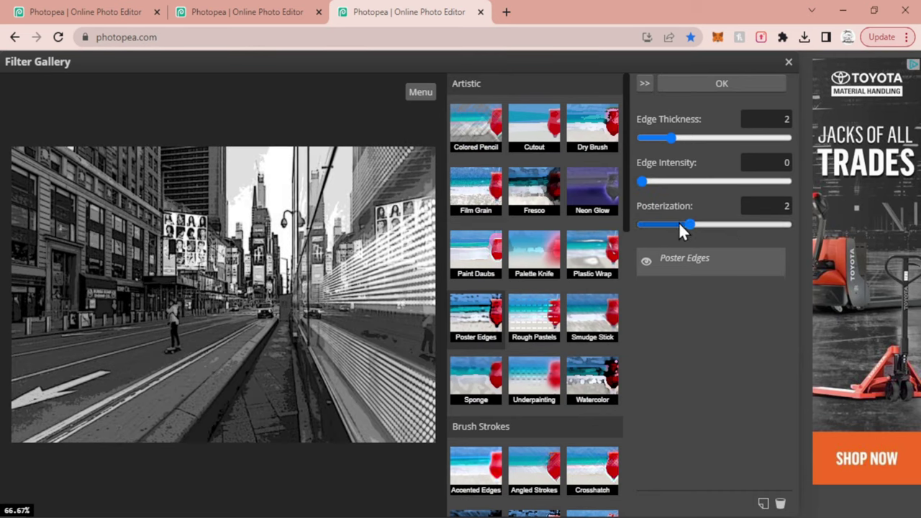
{"action": "left_click", "coordinate": [686, 181]}
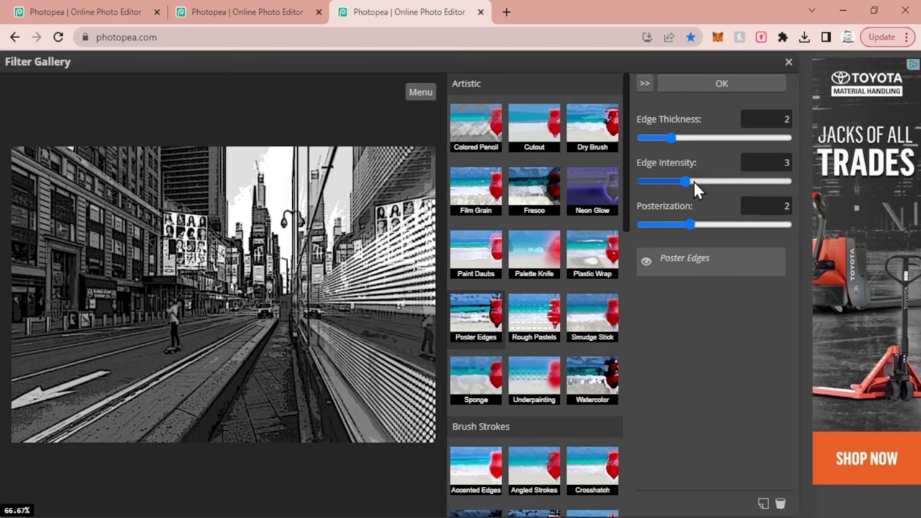
{"action": "left_click", "coordinate": [692, 141]}
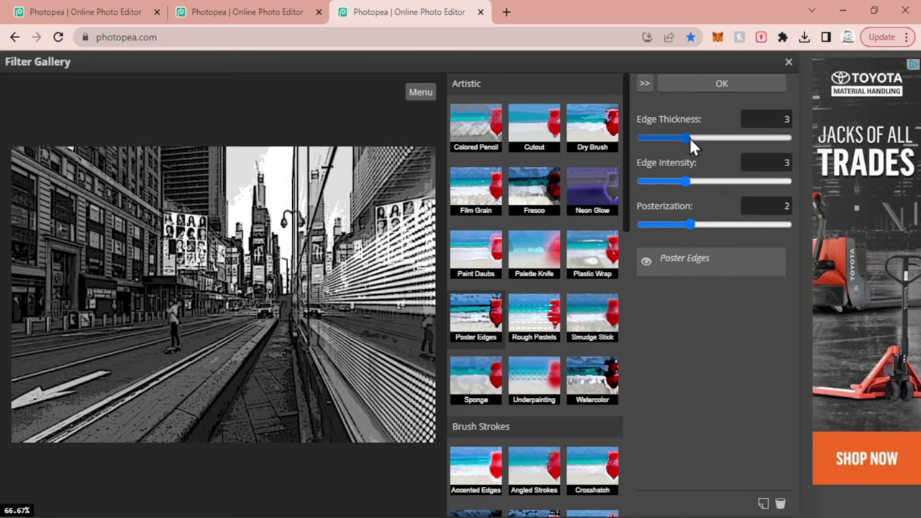
{"action": "left_click", "coordinate": [748, 83]}
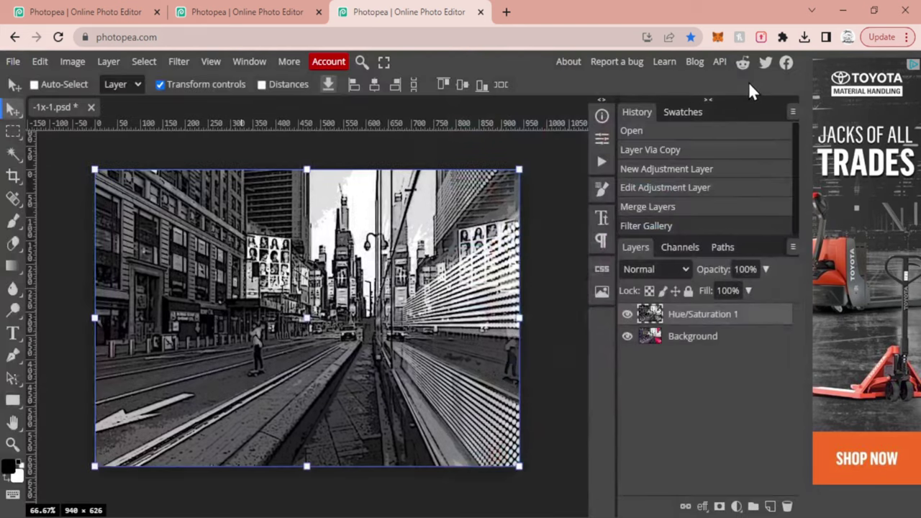
- Apply Filter Gallery's Sketch > Halftone Pattern to the Times Square photo: Dot pattern, size 1, contrast 9
{"action": "left_click", "coordinate": [190, 61]}
{"action": "left_click", "coordinate": [200, 112]}
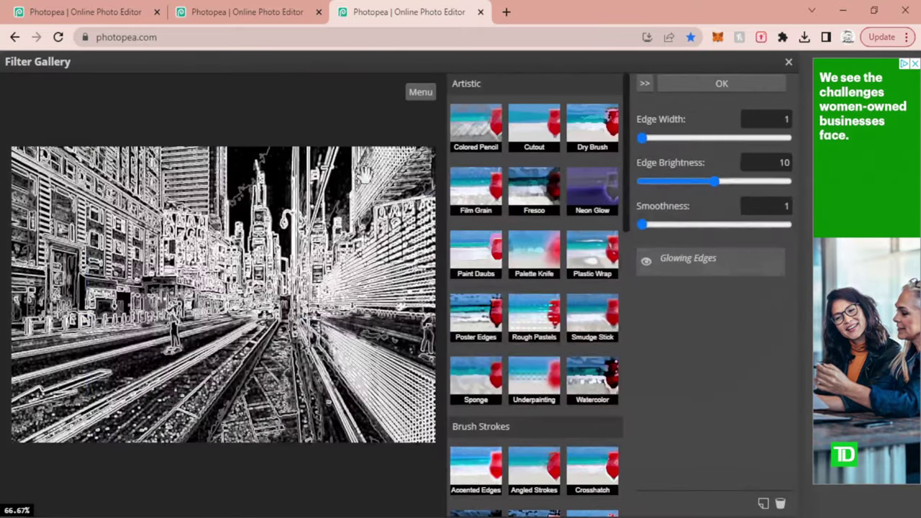
{"action": "scroll", "coordinate": [484, 299], "scroll_direction": "down", "scroll_amount": 6}
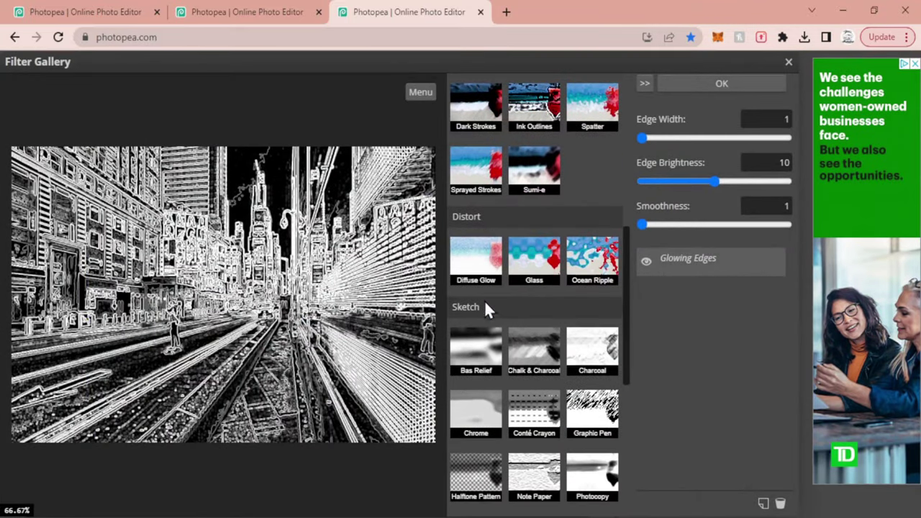
{"action": "left_click", "coordinate": [474, 471]}
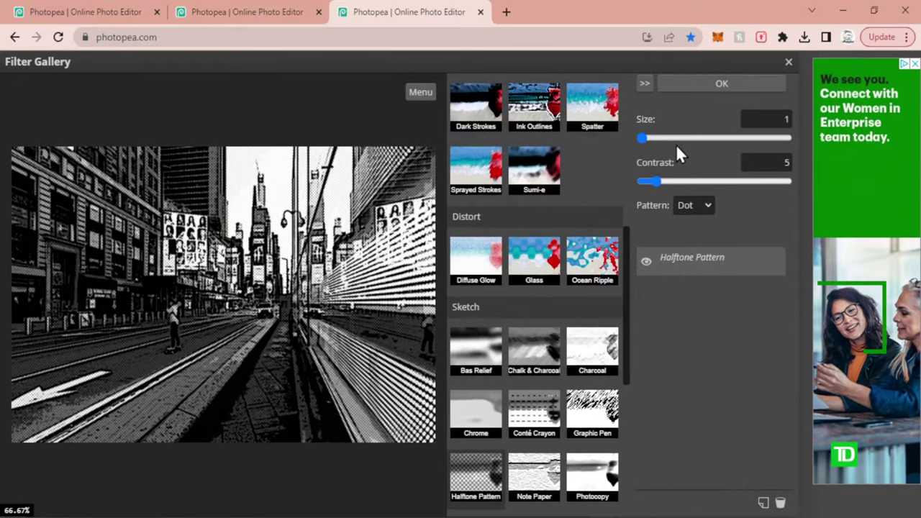
{"action": "left_click_drag", "start_coordinate": [655, 180], "coordinate": [667, 181]}
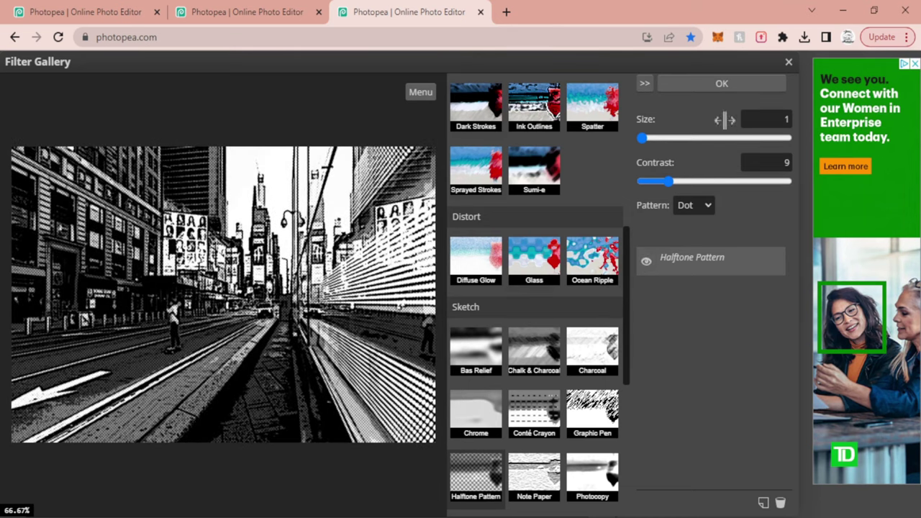
{"action": "left_click", "coordinate": [723, 85]}
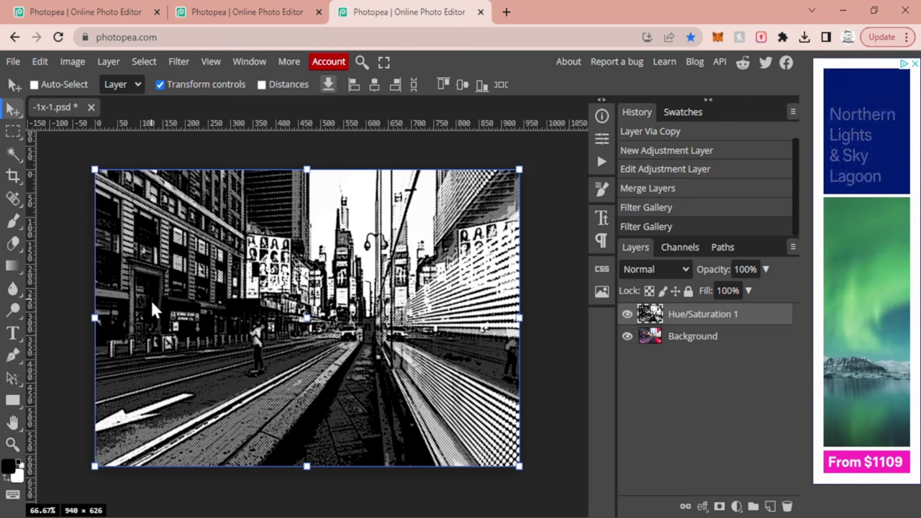
{"action": "left_click", "coordinate": [627, 314]}
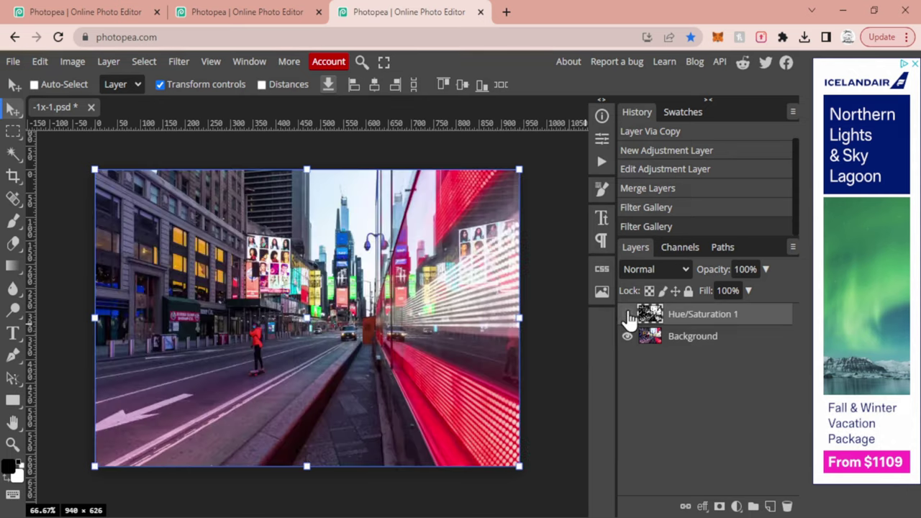
{"action": "left_click", "coordinate": [627, 315]}
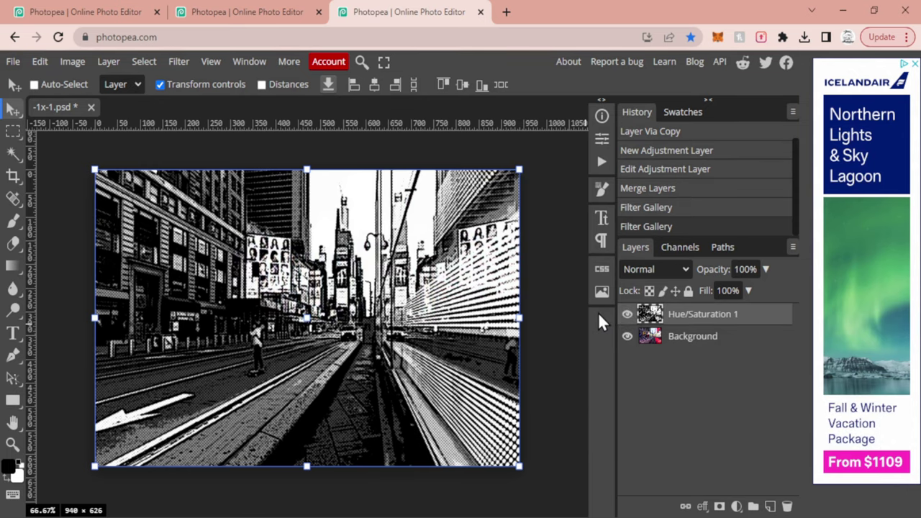